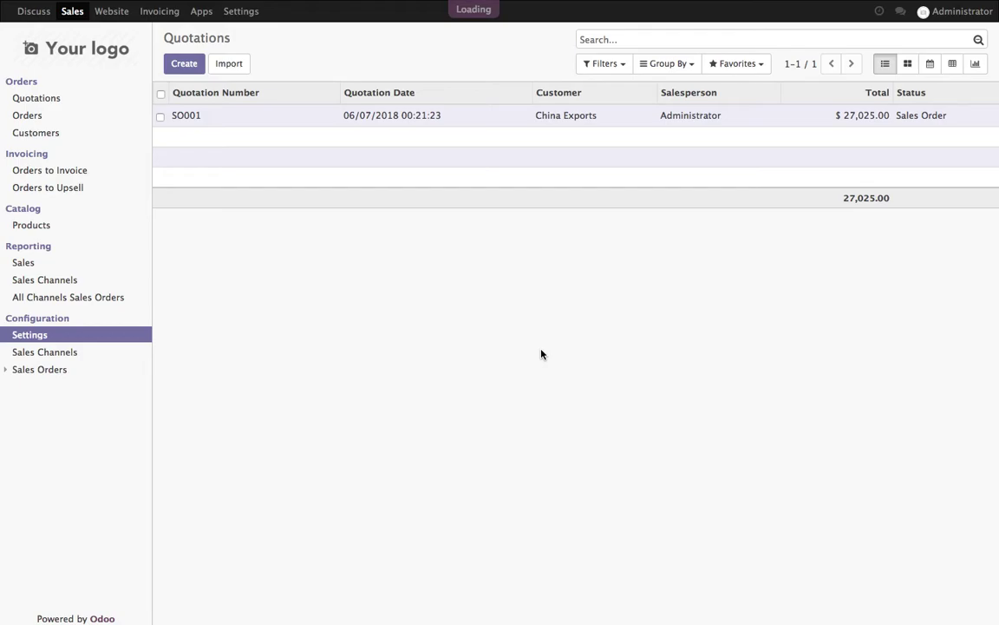
- Confirm that Quotations Templates is enabled in the Sales settings
{"action": "scroll", "coordinate": [542, 352], "scroll_direction": "down", "scroll_amount": 5}
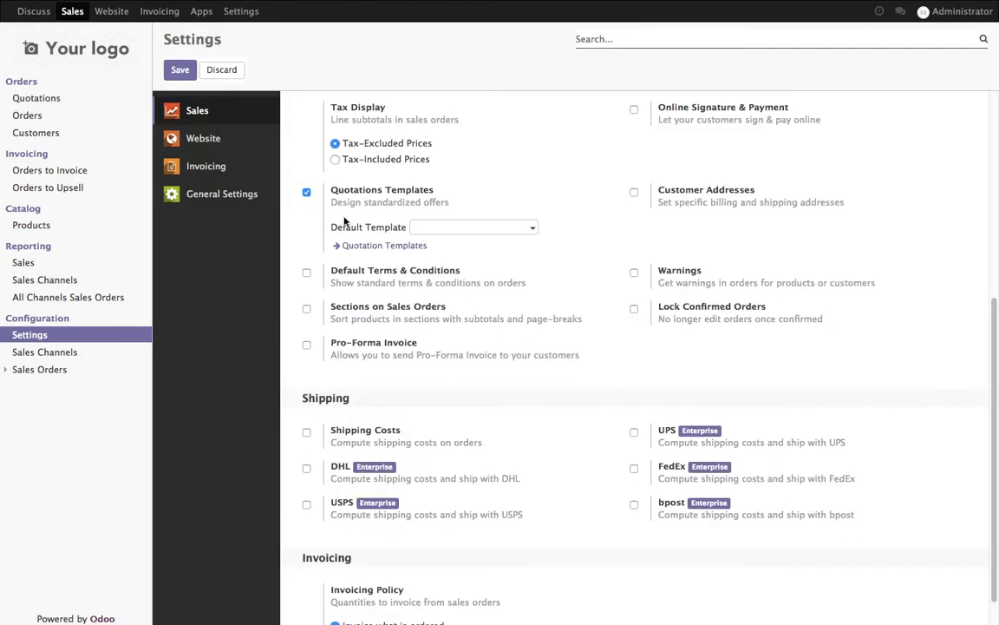
{"action": "left_click_drag", "start_coordinate": [332, 194], "coordinate": [481, 210]}
{"action": "left_click", "coordinate": [466, 248]}
- Start a new Default Template, discard it without saving, and go to the Products catalog
{"action": "left_click", "coordinate": [533, 228]}
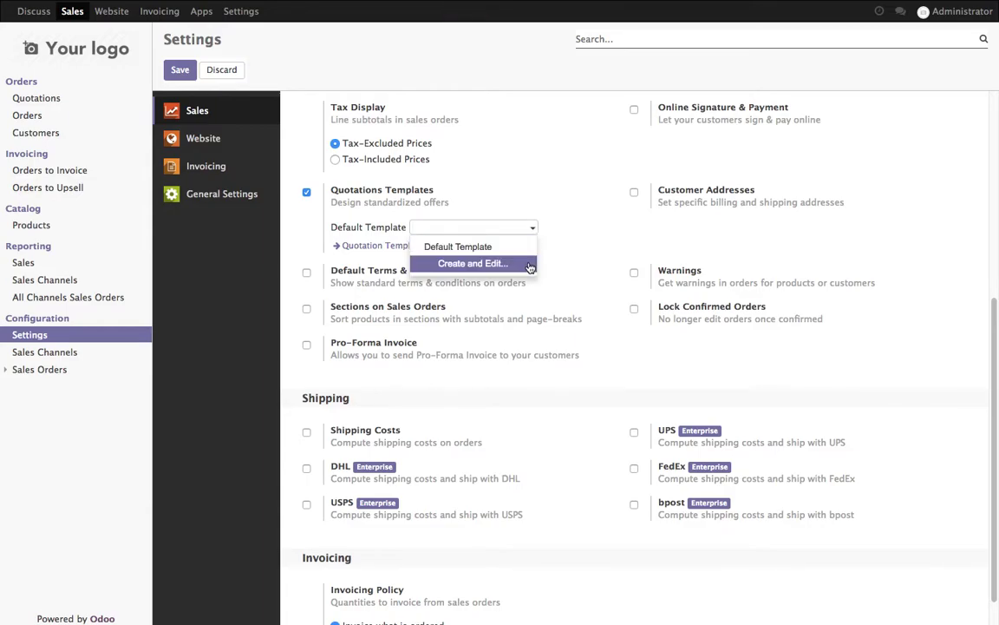
{"action": "left_click", "coordinate": [473, 263]}
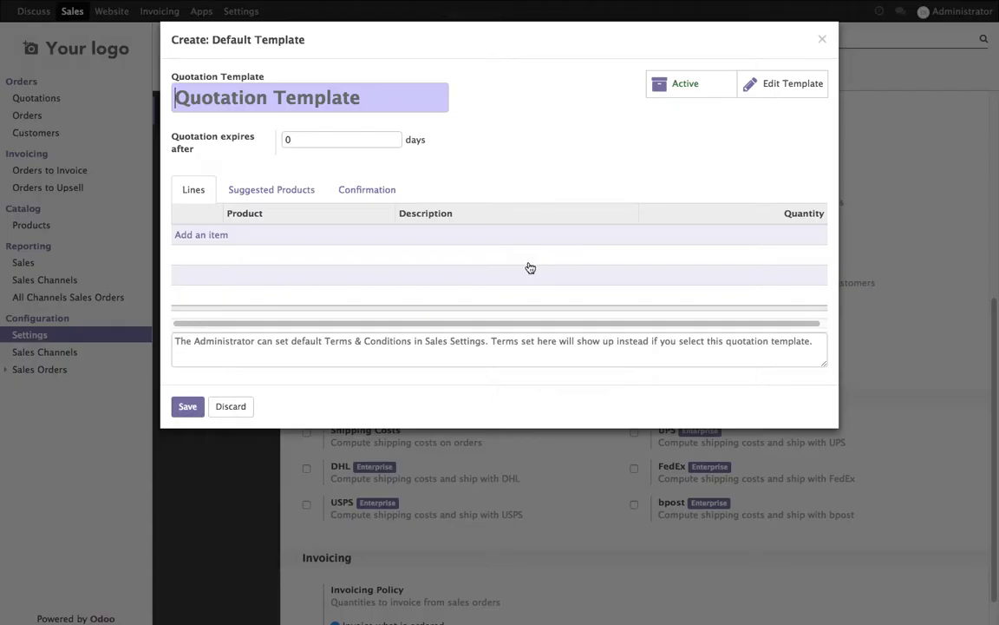
{"action": "key", "text": "Escape"}
{"action": "scroll", "coordinate": [468, 260], "scroll_direction": "up", "scroll_amount": 5}
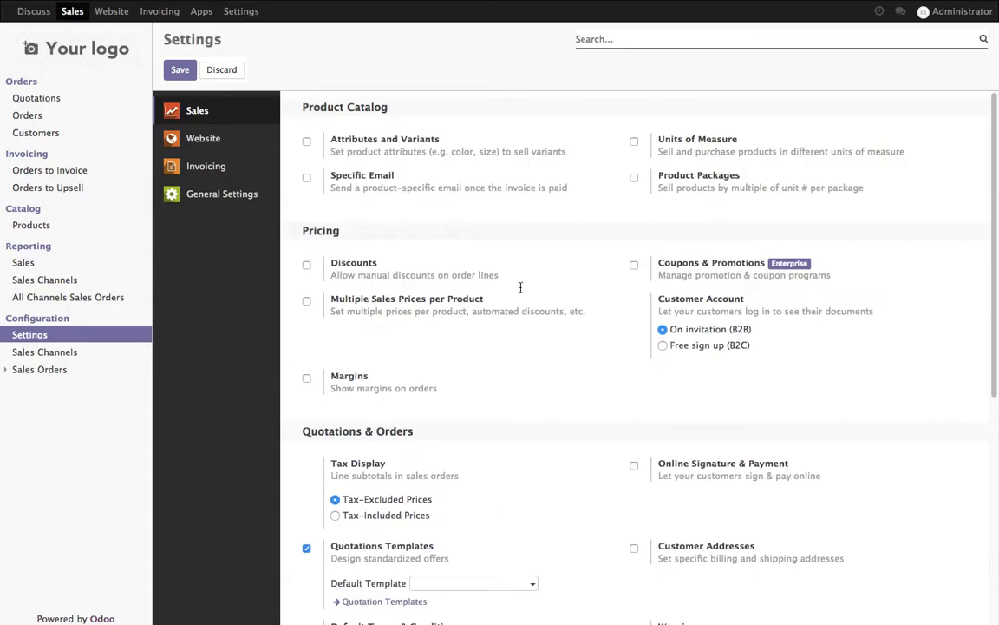
{"action": "left_click", "coordinate": [36, 226]}
- Create a product named Yearly Partnership Fee with Product Type Service
{"action": "left_click", "coordinate": [184, 63]}
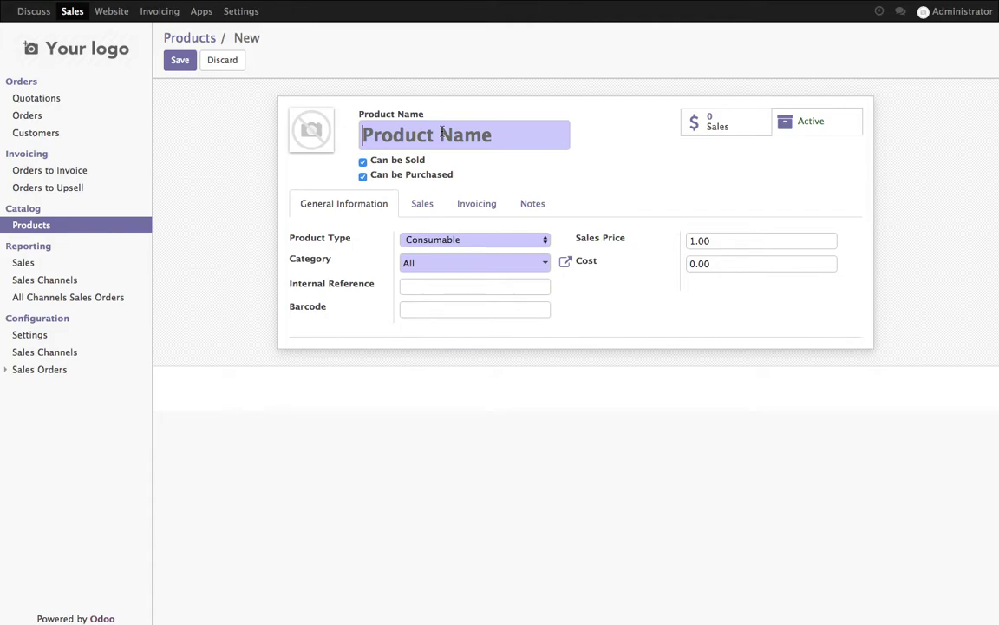
{"action": "type", "text": "Yearly Partn"}
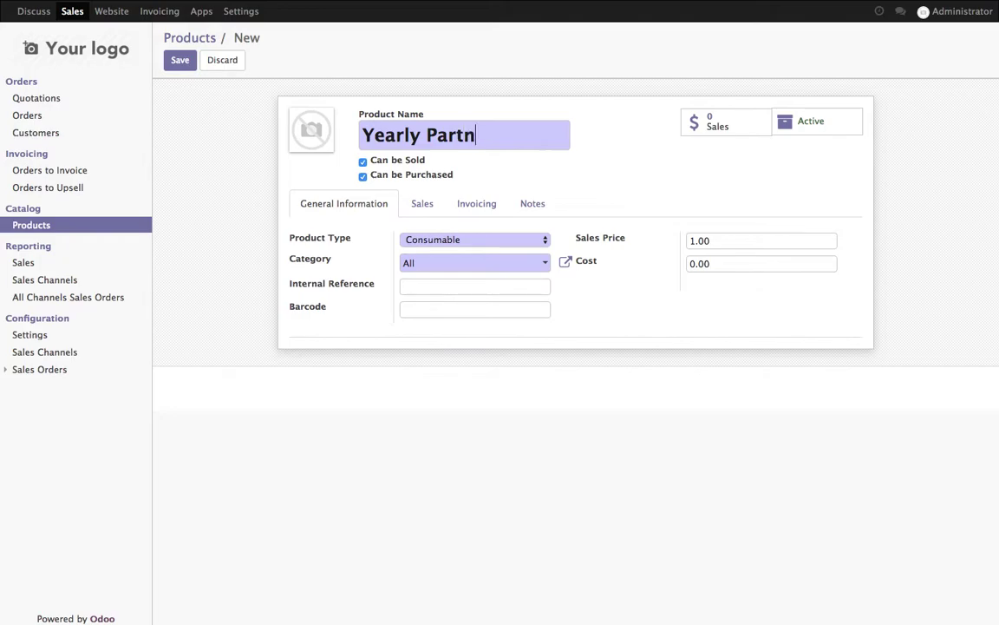
{"action": "type", "text": "ership Fee"}
{"action": "key", "text": "Tab"}
{"action": "left_click", "coordinate": [460, 241]}
{"action": "left_click", "coordinate": [457, 246]}
{"action": "left_click", "coordinate": [457, 246]}
{"action": "left_click", "coordinate": [452, 252]}
- Give it a $2,950.00 sales price, save it, and start another product
{"action": "left_click", "coordinate": [694, 240]}
{"action": "type", "text": "2950"}
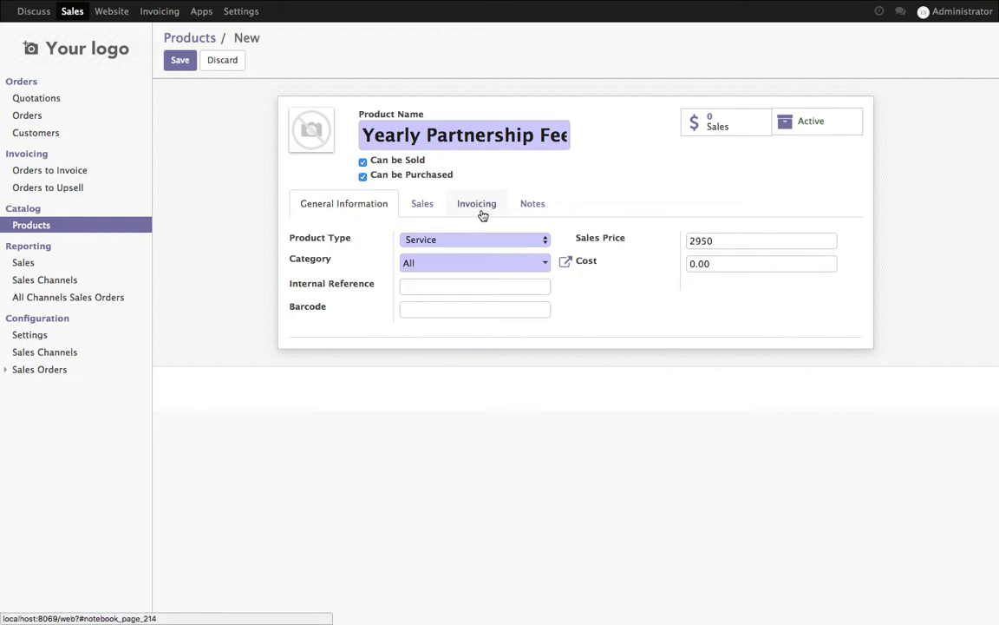
{"action": "left_click", "coordinate": [480, 208]}
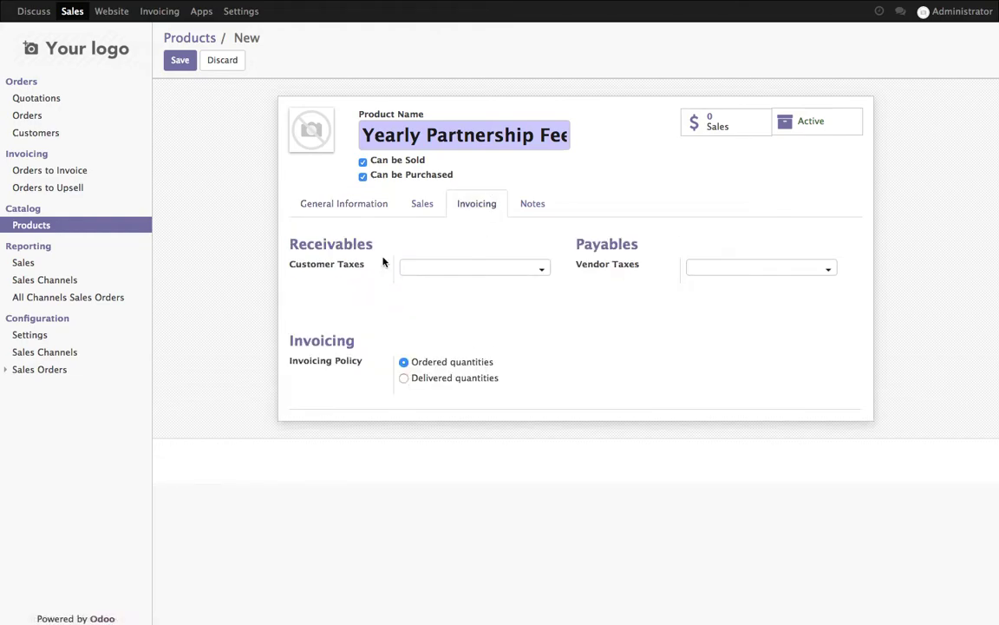
{"action": "left_click", "coordinate": [348, 209]}
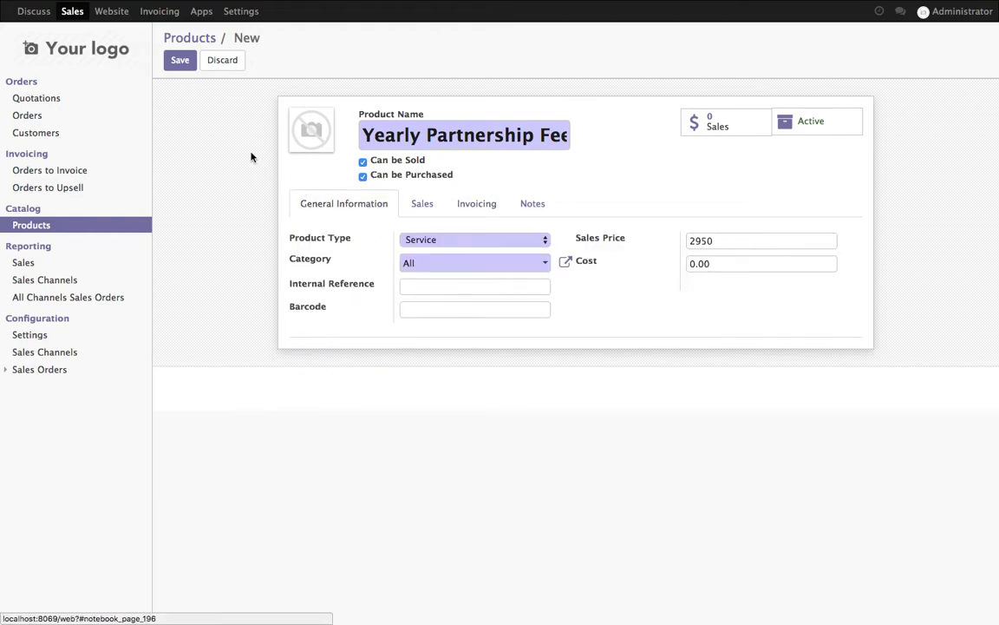
{"action": "left_click", "coordinate": [180, 60]}
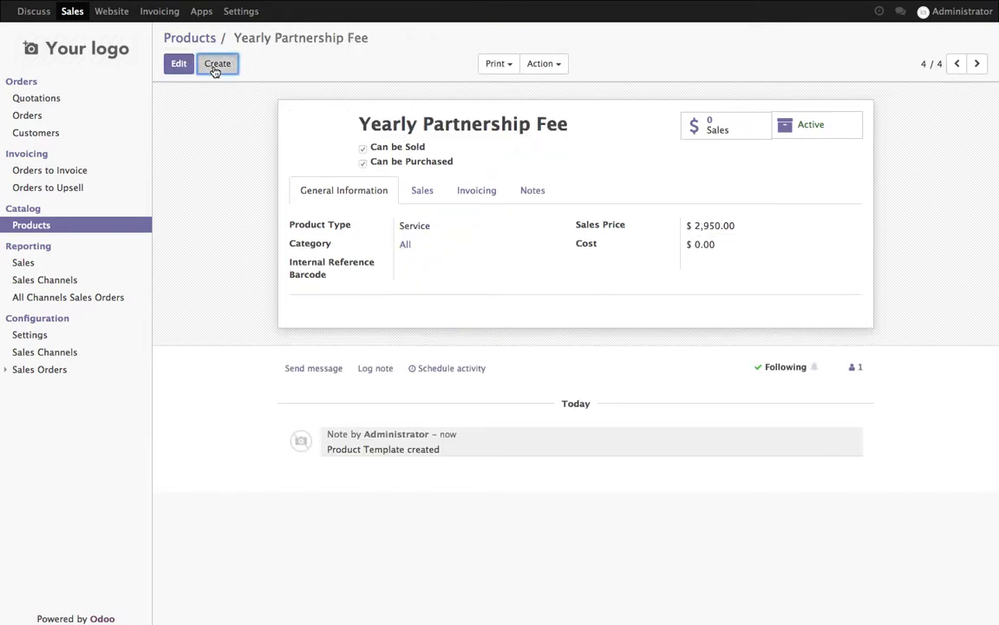
{"action": "left_click", "coordinate": [216, 65]}
- Save Access to eLearning Portal as a $1,000.00 Service product and return to Products
{"action": "type", "text": "A"}
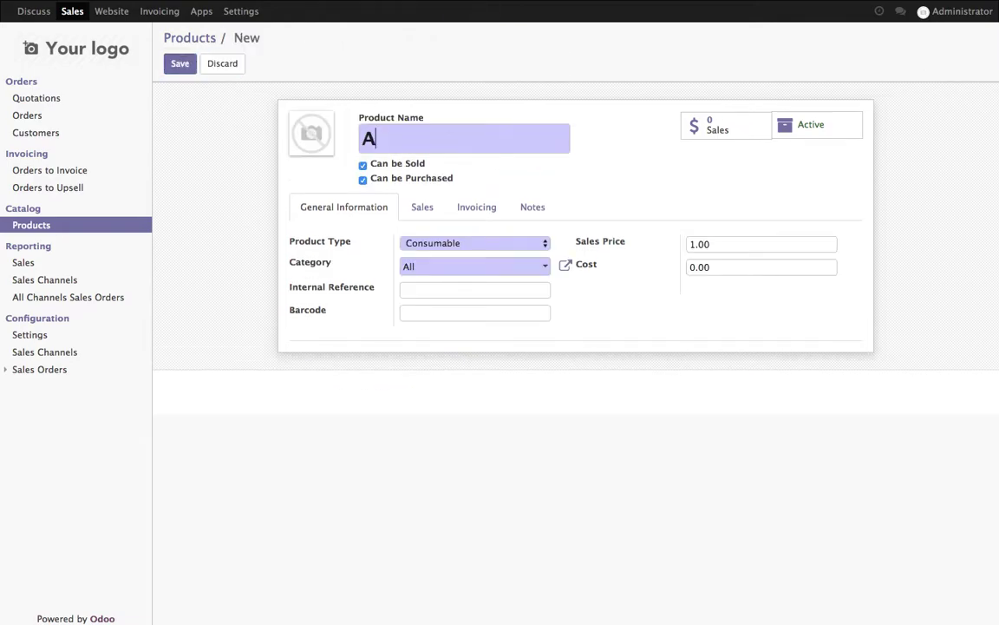
{"action": "type", "text": "ccess to "}
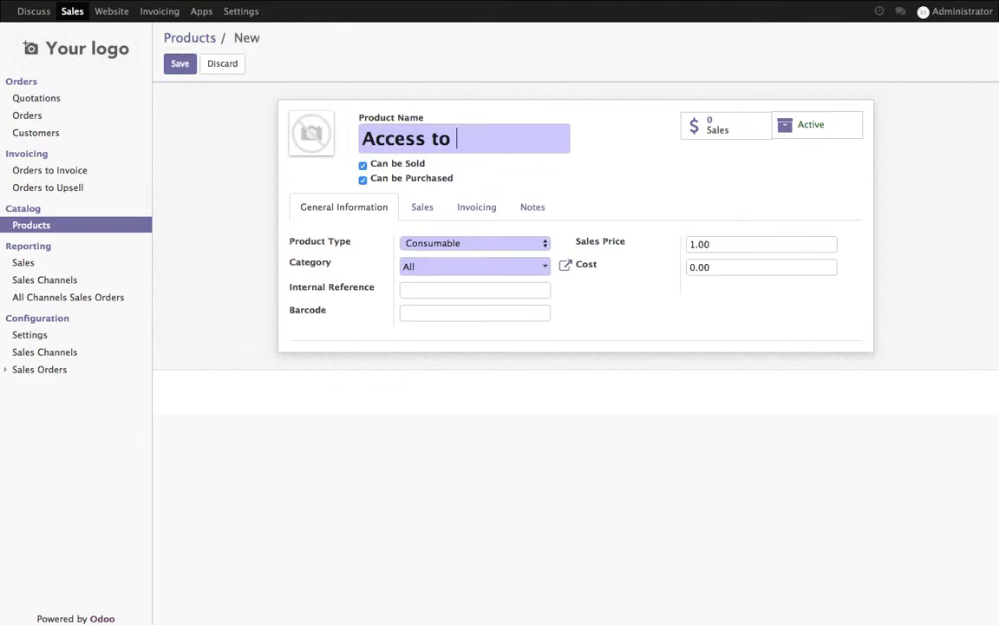
{"action": "type", "text": "eLearning Portal"}
{"action": "key", "text": "Tab"}
{"action": "left_click", "coordinate": [720, 245]}
{"action": "type", "text": "1"}
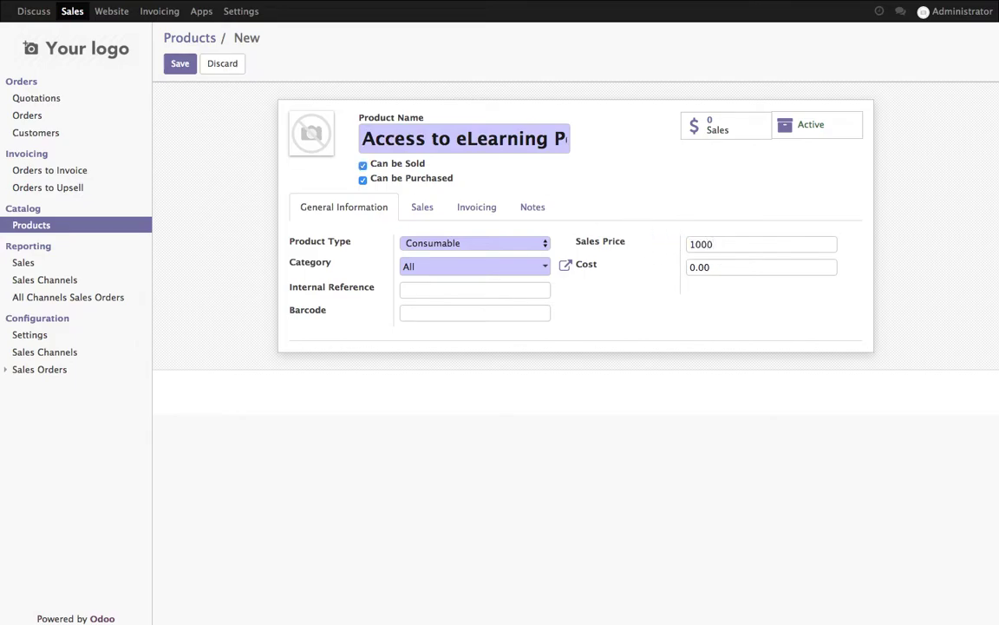
{"action": "left_click", "coordinate": [531, 243]}
{"action": "left_click", "coordinate": [535, 257]}
{"action": "left_click", "coordinate": [180, 65]}
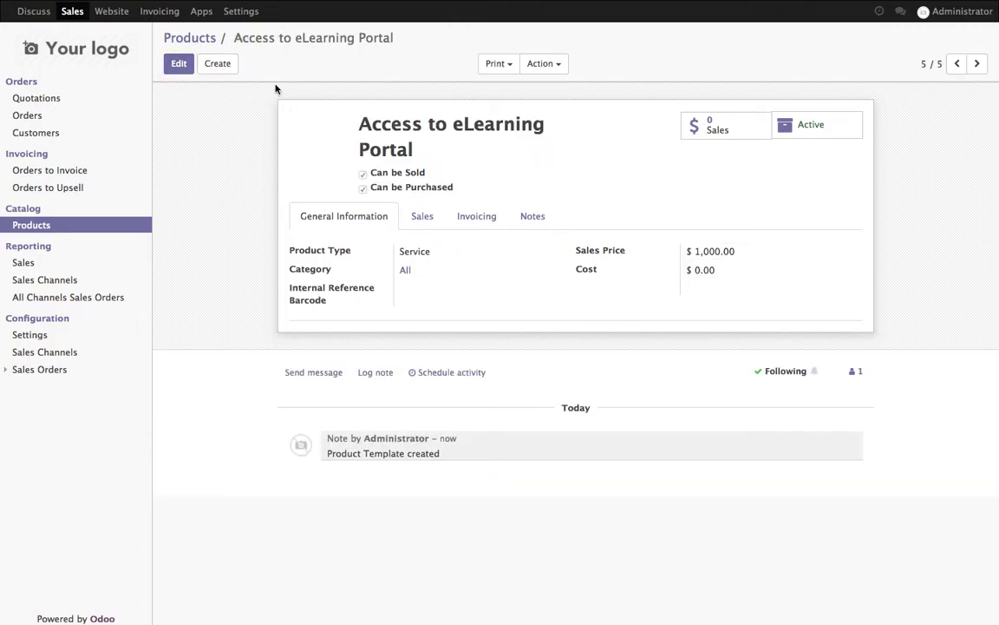
{"action": "left_click", "coordinate": [204, 40]}
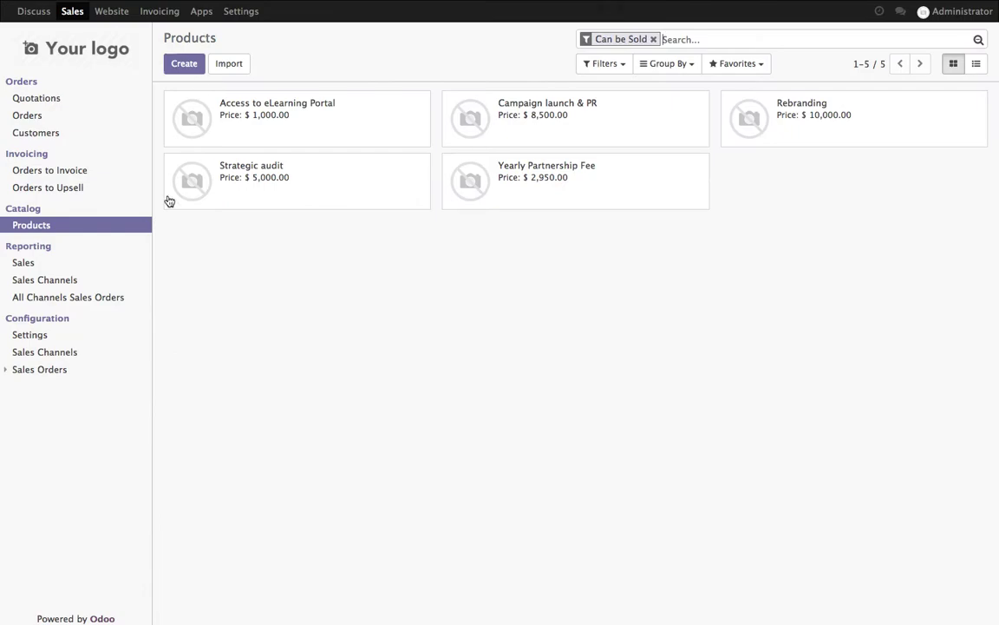
- Create a new quotation template named Partner Program with a 45-day expiry
{"action": "left_click", "coordinate": [50, 369]}
{"action": "left_click", "coordinate": [76, 387]}
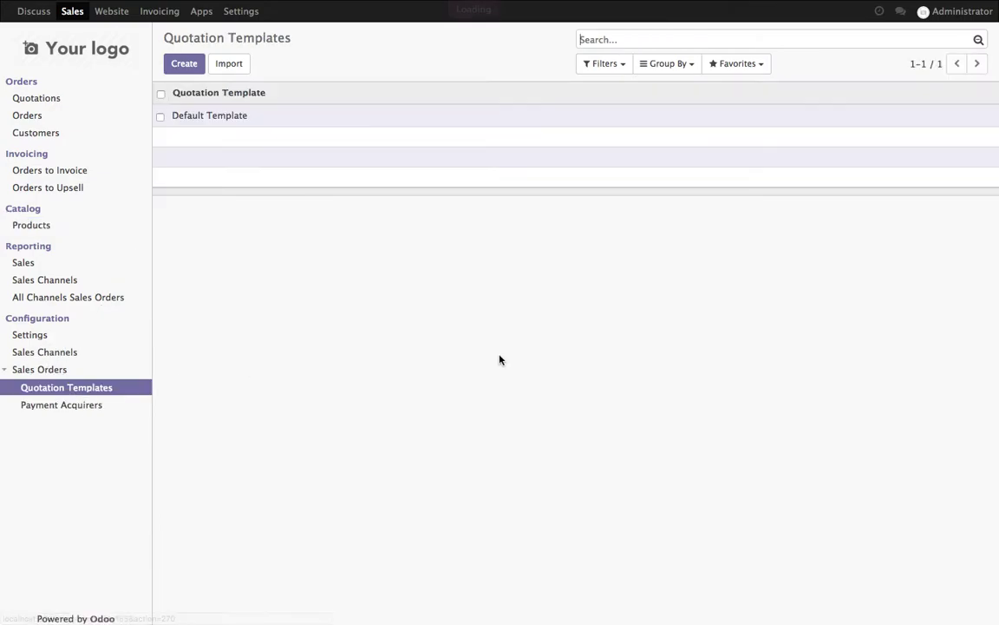
{"action": "left_click", "coordinate": [199, 67]}
{"action": "left_click", "coordinate": [469, 137]}
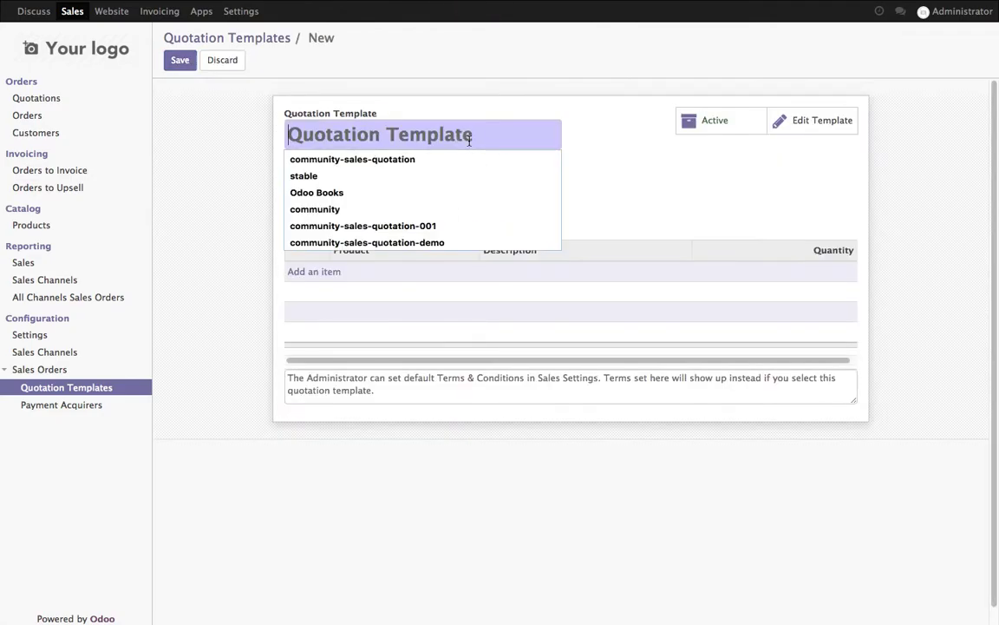
{"action": "type", "text": "Partner "}
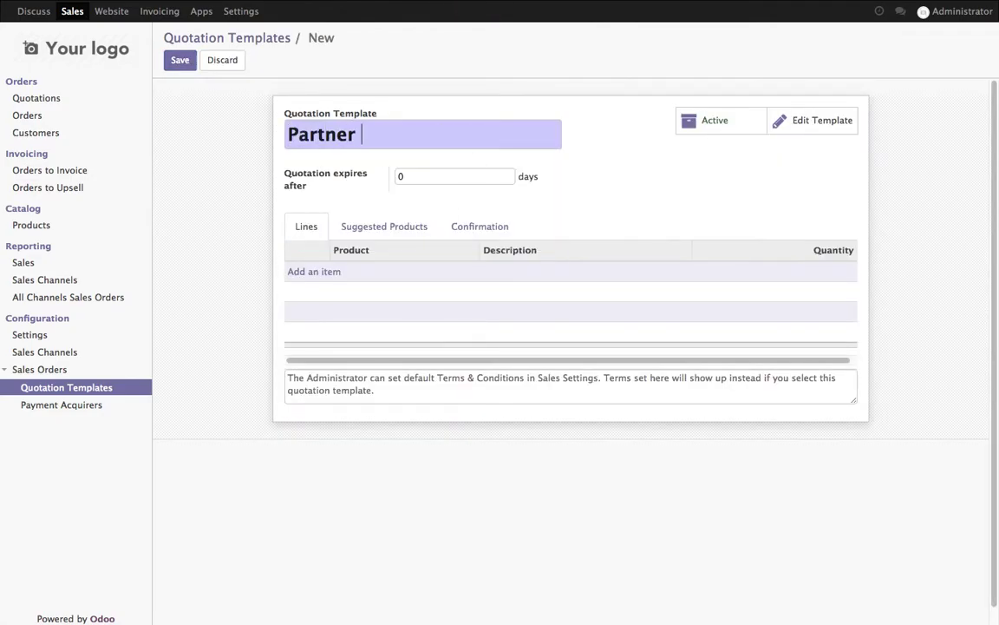
{"action": "type", "text": "Program"}
{"action": "key", "text": "Tab"}
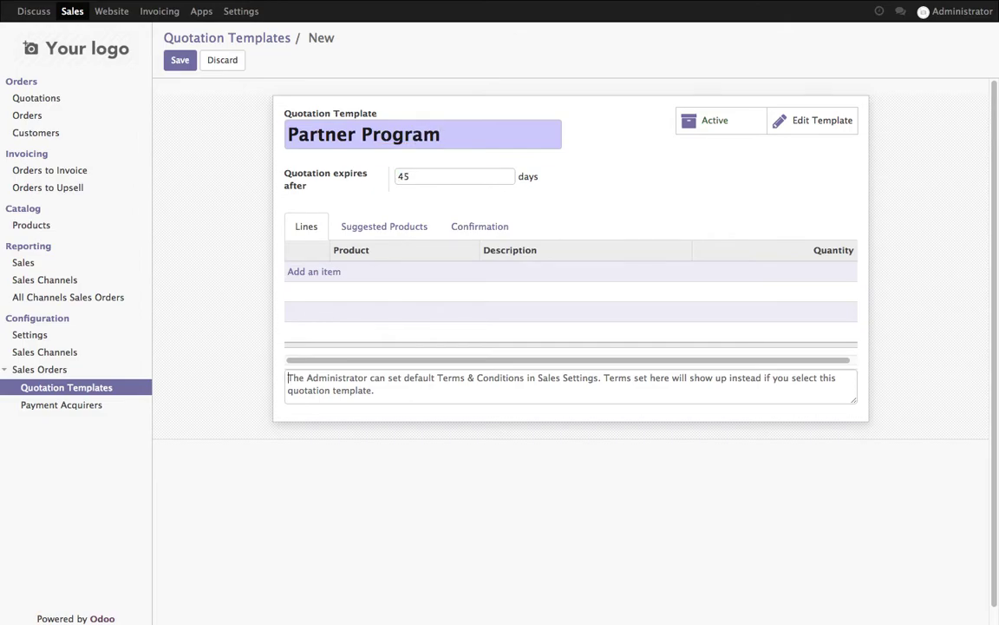
- Add Yearly Partnership Fee and Access to eLearning Portal lines, then save the template
{"action": "left_click", "coordinate": [325, 270]}
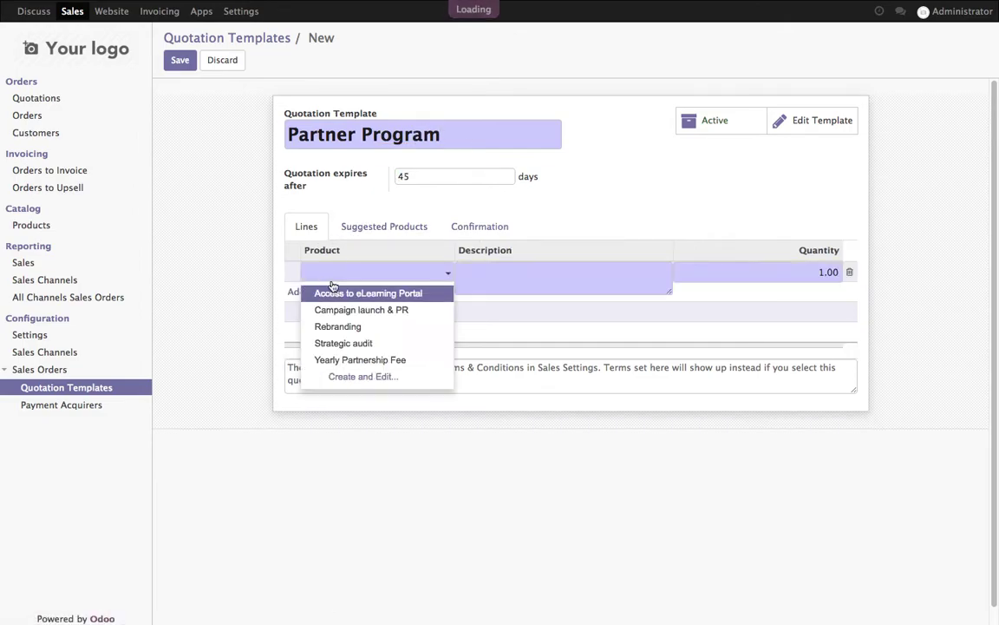
{"action": "left_click", "coordinate": [331, 359]}
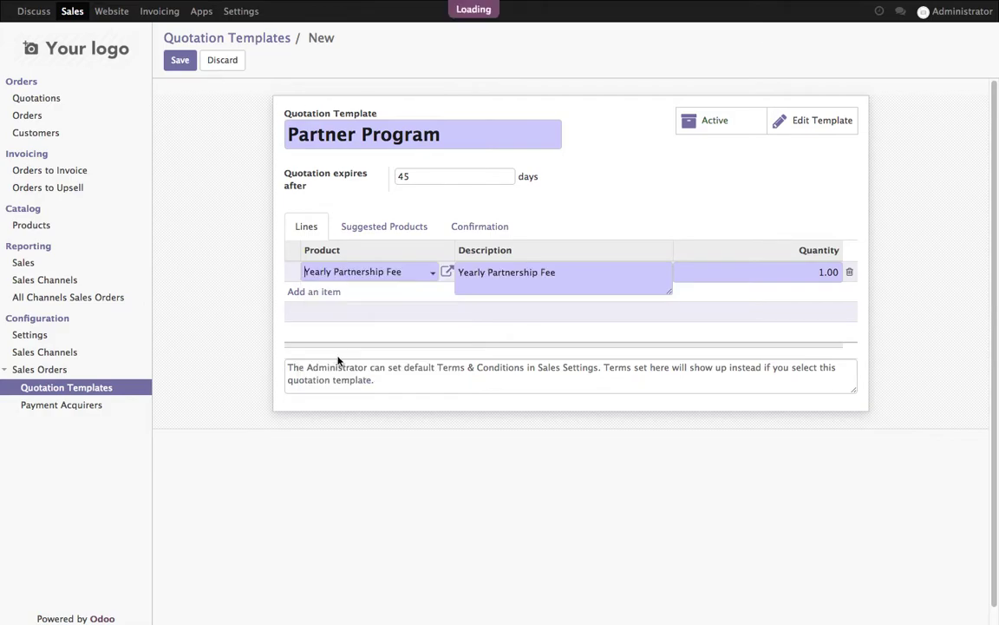
{"action": "left_click", "coordinate": [326, 301]}
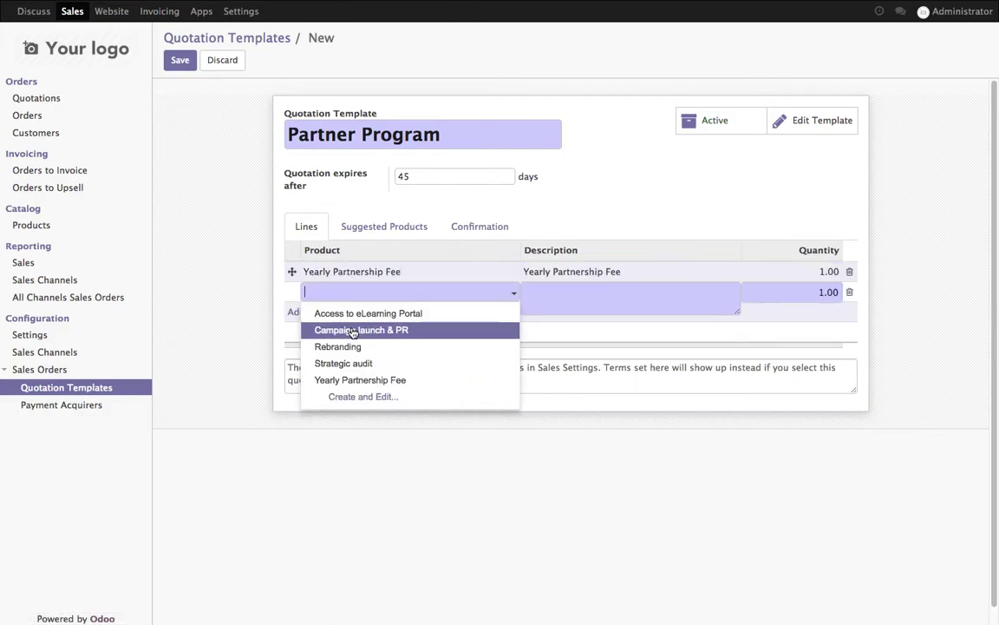
{"action": "left_click", "coordinate": [417, 313]}
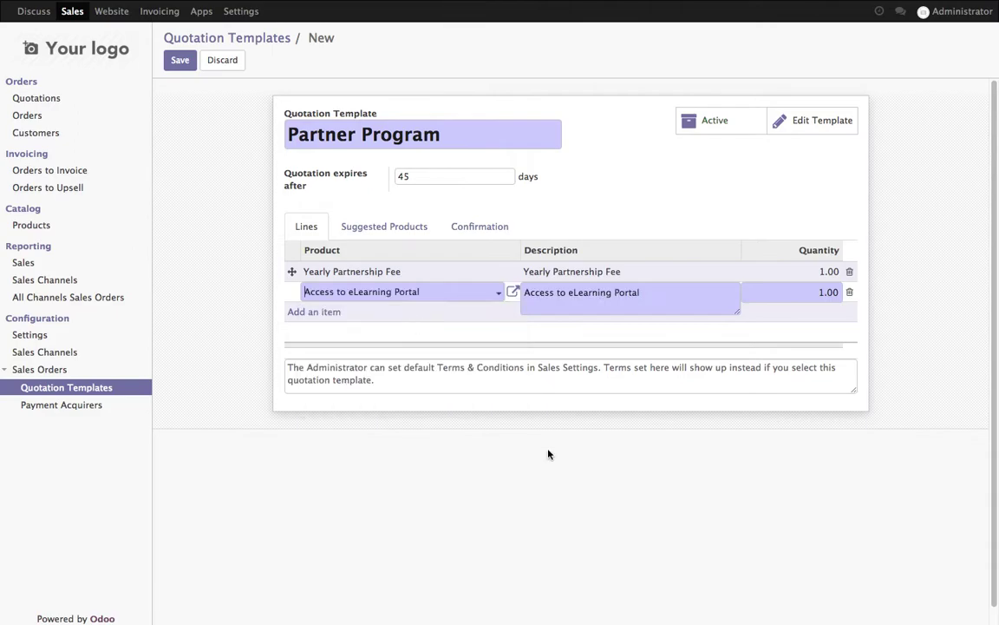
{"action": "left_click", "coordinate": [177, 62]}
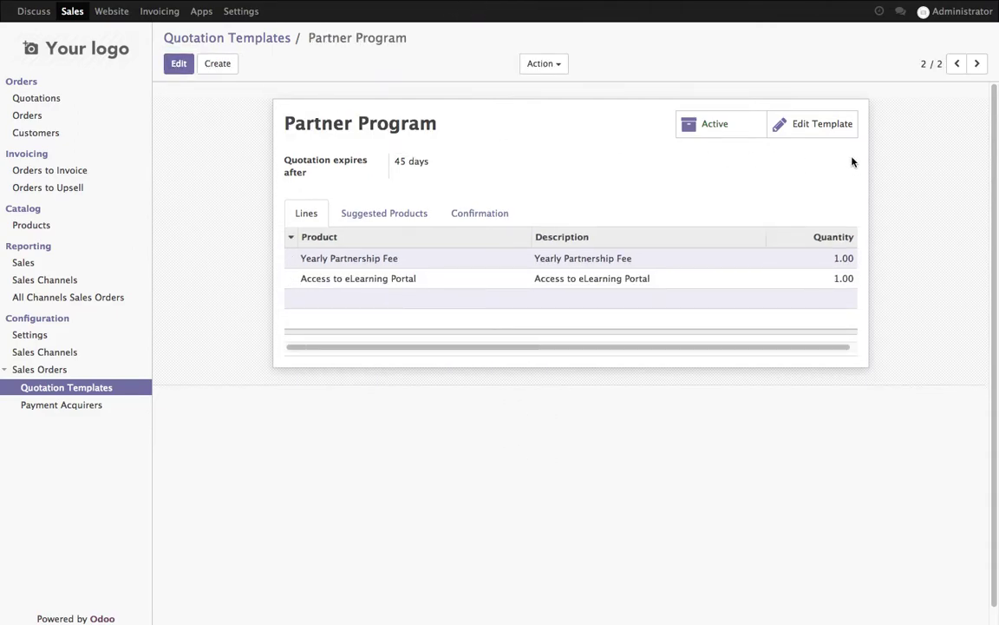
- Open the template's online content in the editor and add a headline-and-text block
{"action": "left_click", "coordinate": [836, 137]}
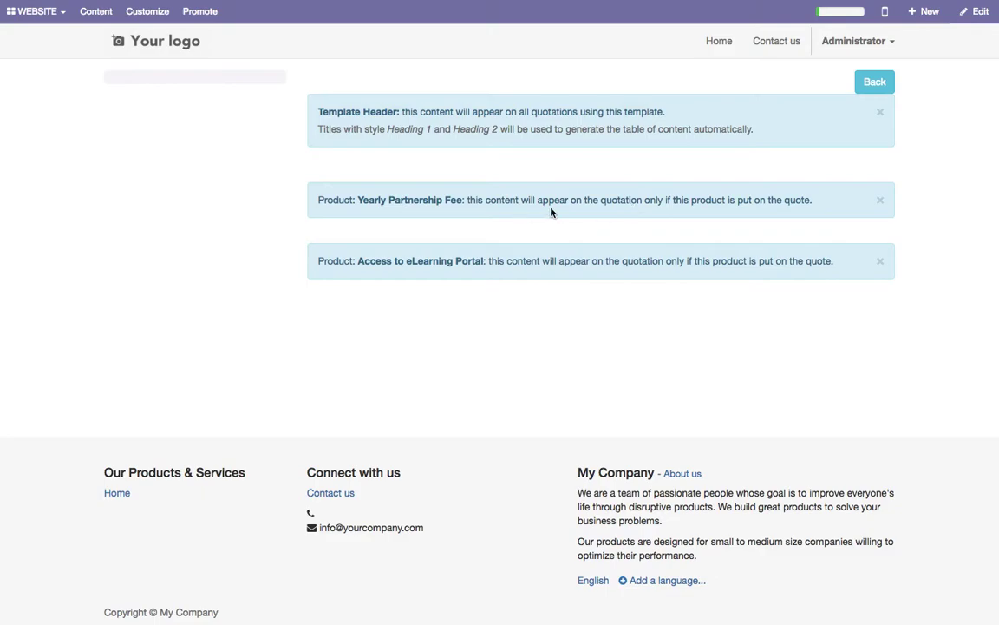
{"action": "left_click", "coordinate": [976, 12]}
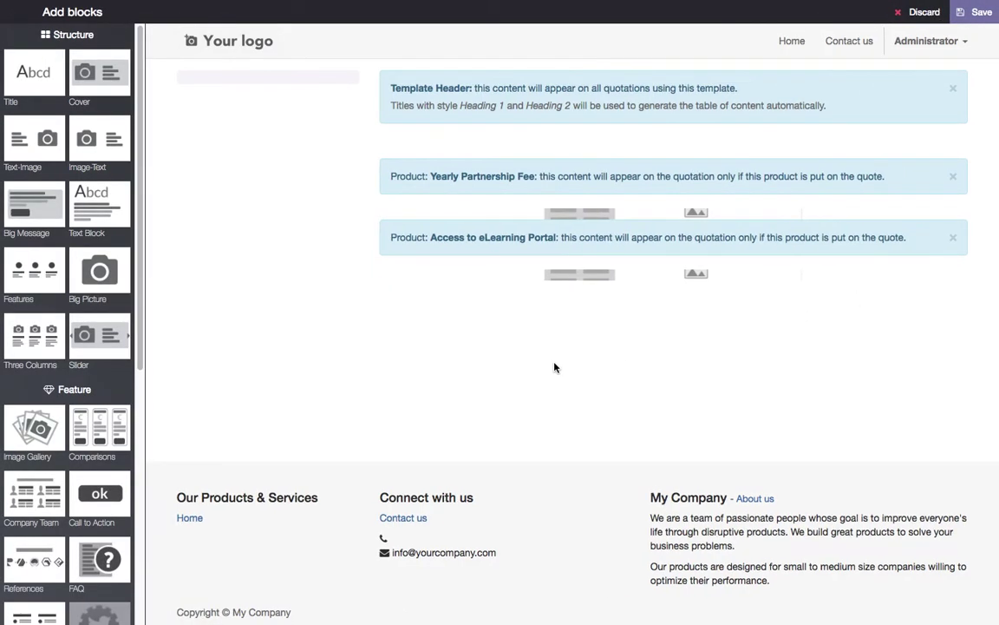
{"action": "left_click", "coordinate": [78, 206]}
{"action": "left_click_drag", "start_coordinate": [78, 206], "coordinate": [473, 146]}
- Change the block's headline to 'About us' and delete the placeholder subtitle
{"action": "left_click_drag", "start_coordinate": [588, 183], "coordinate": [754, 183]}
{"action": "type", "text": "About us"}
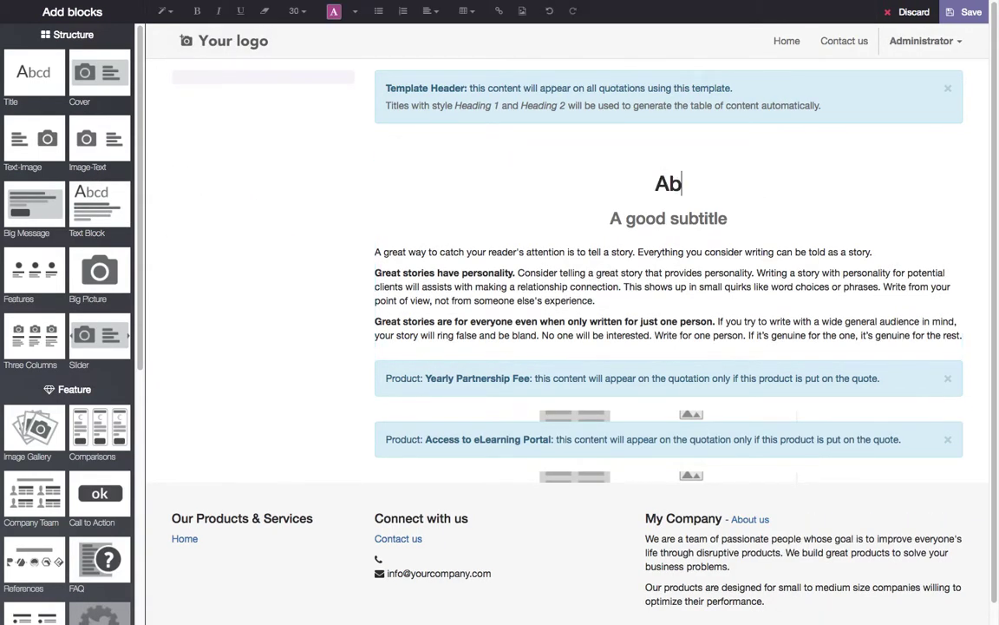
{"action": "triple_click", "coordinate": [747, 221]}
{"action": "key", "text": "BackSpace"}
{"action": "key", "text": "BackSpace"}
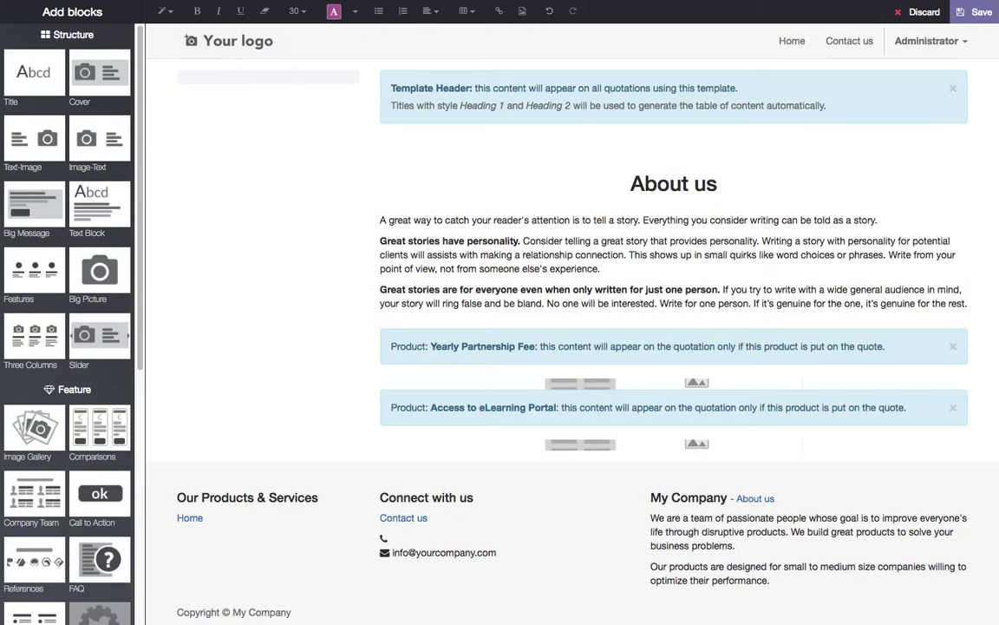
{"action": "left_click", "coordinate": [707, 184]}
{"action": "key", "text": "BackSpace"}
{"action": "type", "text": "U"}
{"action": "left_click", "coordinate": [729, 189]}
{"action": "key", "text": "BackSpace"}
{"action": "type", "text": "u"}
- Left-align the About us heading and remove the stray empty line below it
{"action": "triple_click", "coordinate": [729, 194]}
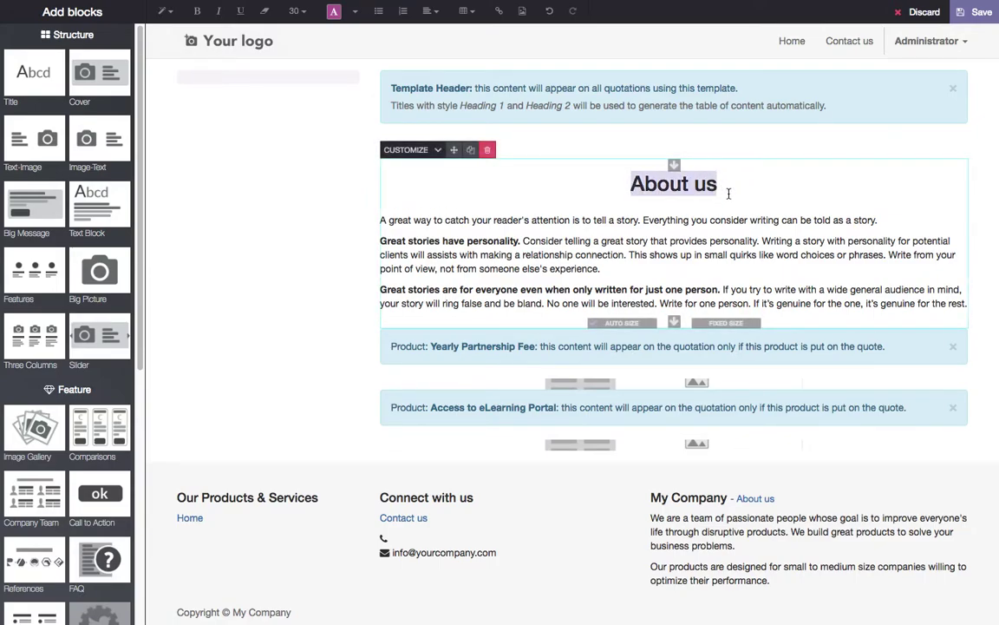
{"action": "left_click", "coordinate": [428, 11]}
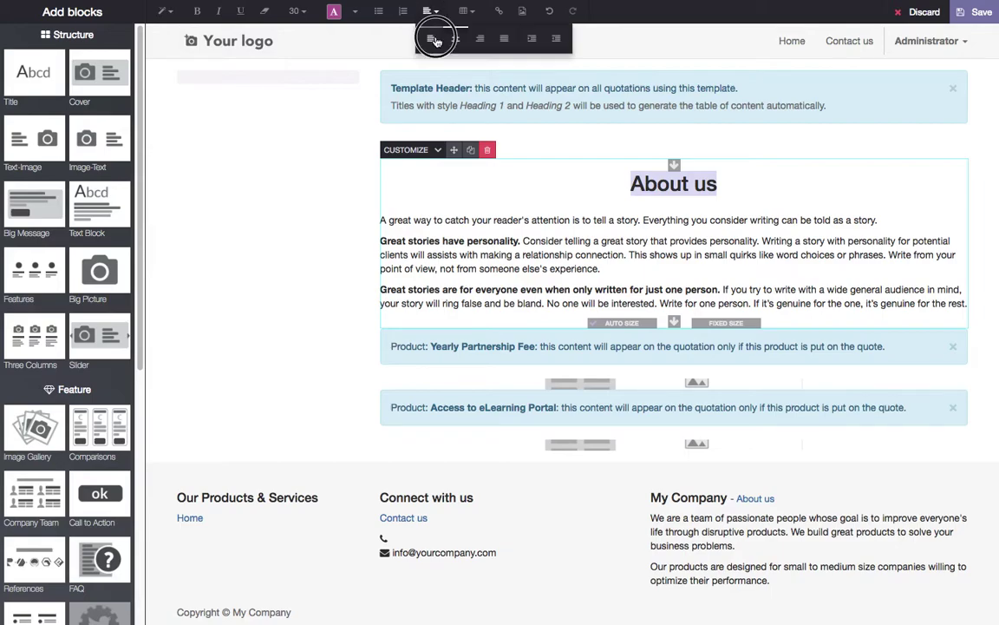
{"action": "left_click", "coordinate": [430, 39]}
{"action": "left_click", "coordinate": [715, 181]}
{"action": "key", "text": "Return"}
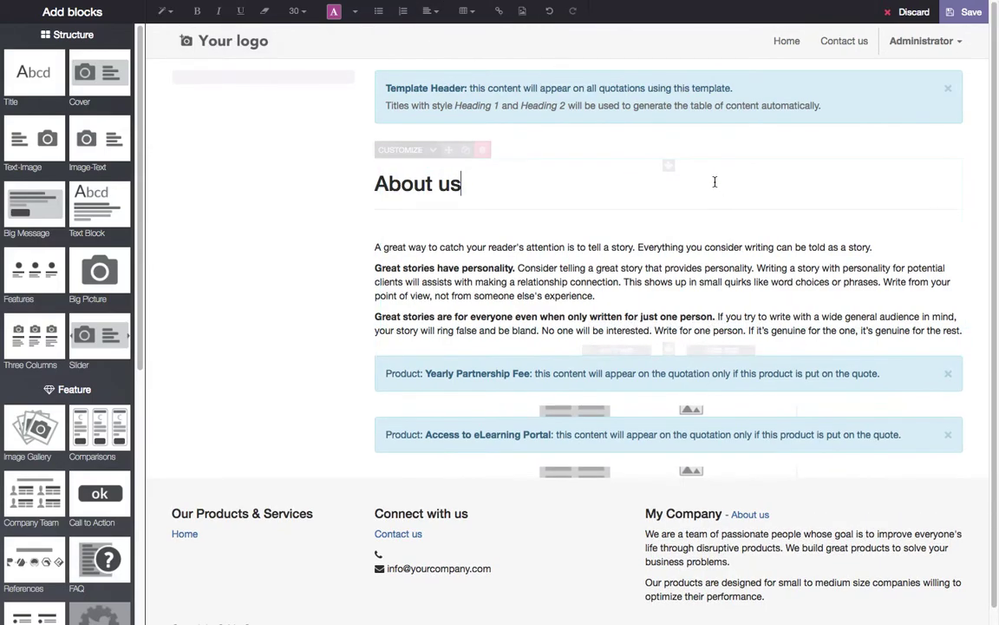
{"action": "key", "text": "Up"}
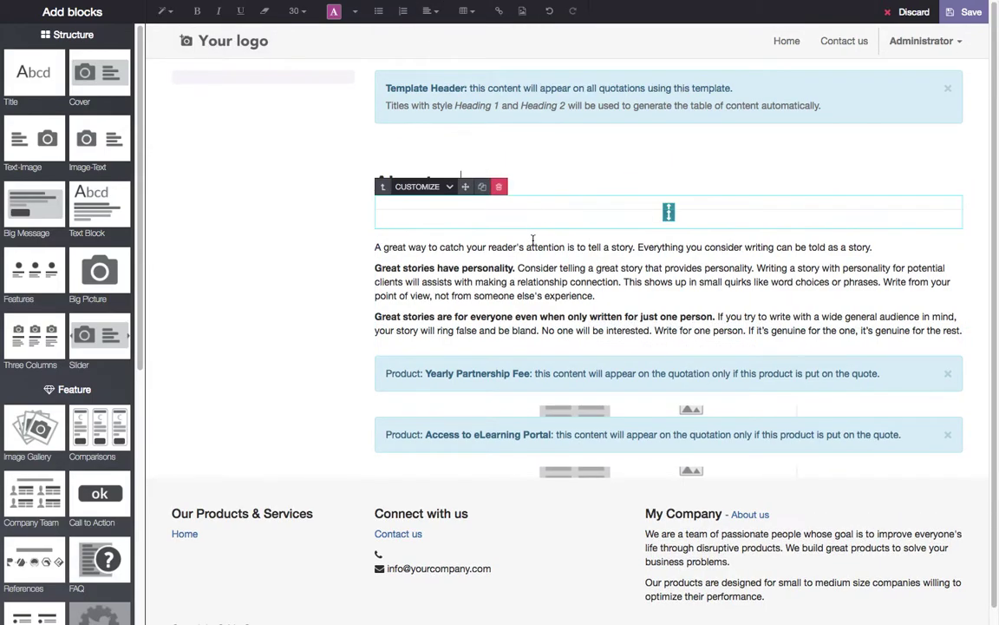
{"action": "key", "text": "Delete"}
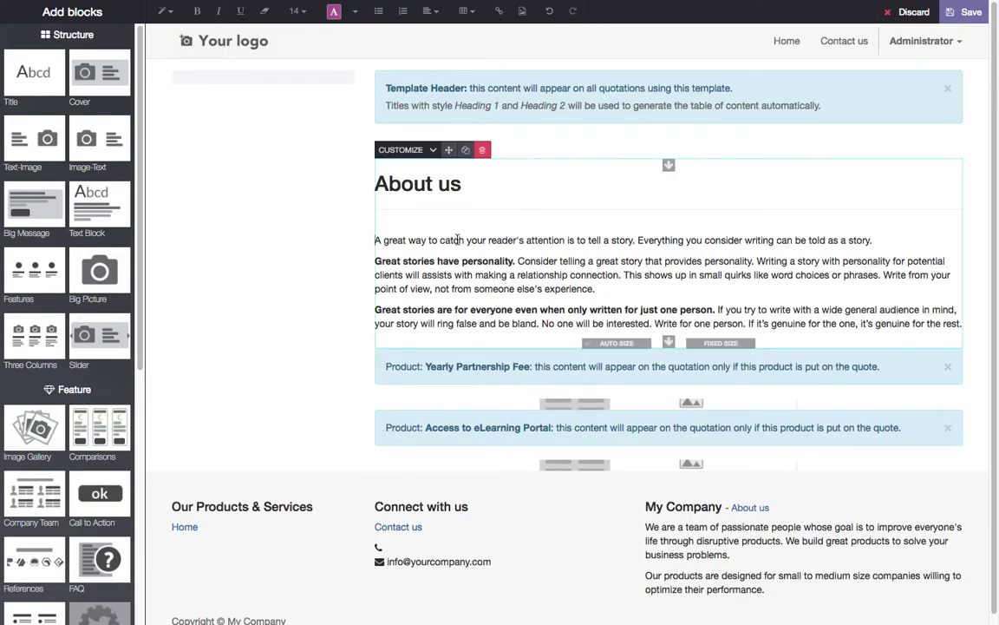
- Reduce the top padding above the story text and add a three-column features block
{"action": "triple_click", "coordinate": [457, 240]}
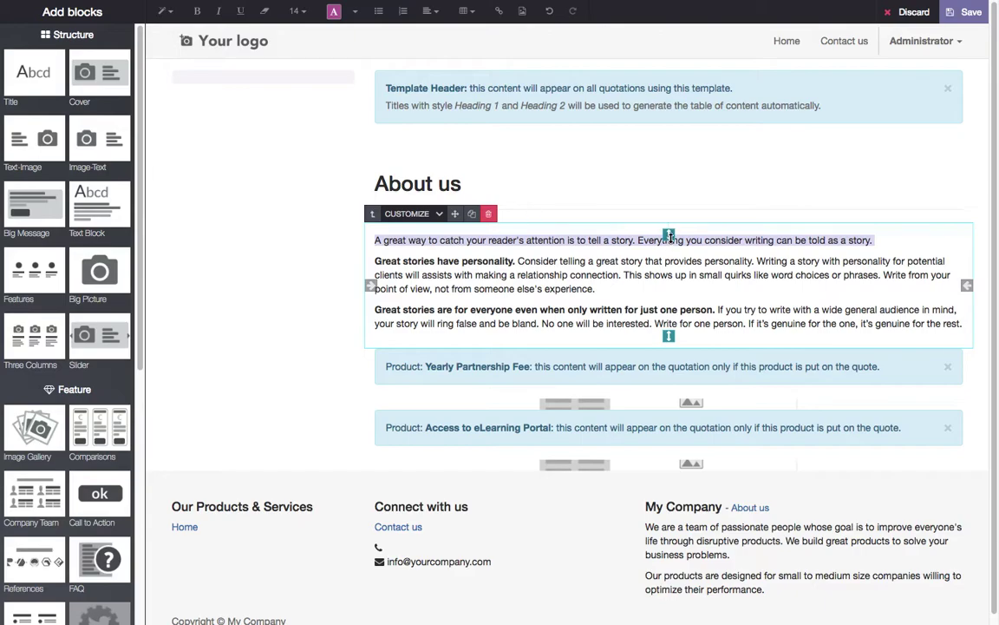
{"action": "left_click_drag", "start_coordinate": [669, 234], "coordinate": [669, 192]}
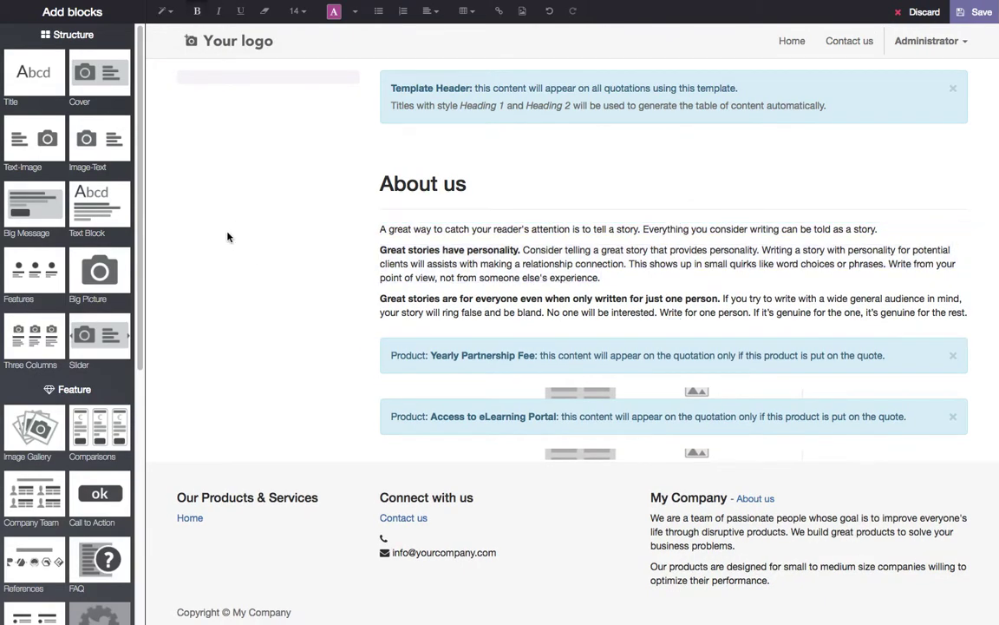
{"action": "left_click_drag", "start_coordinate": [35, 333], "coordinate": [491, 343]}
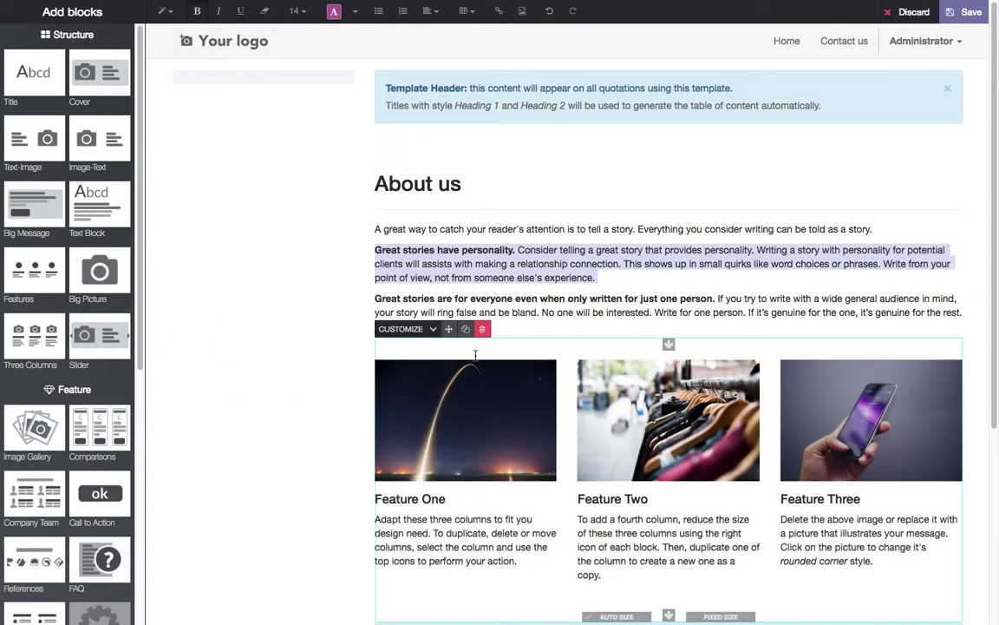
- Add an Image-Text section and a Text-Image section under the two product notes
{"action": "scroll", "coordinate": [287, 356], "scroll_direction": "down", "scroll_amount": 5}
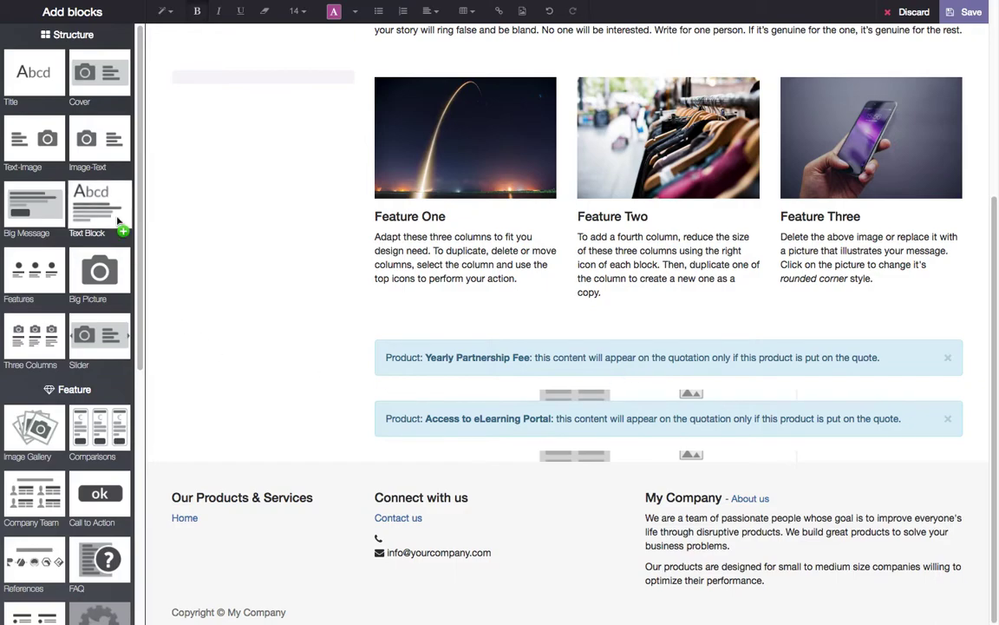
{"action": "left_click_drag", "start_coordinate": [102, 145], "coordinate": [710, 392]}
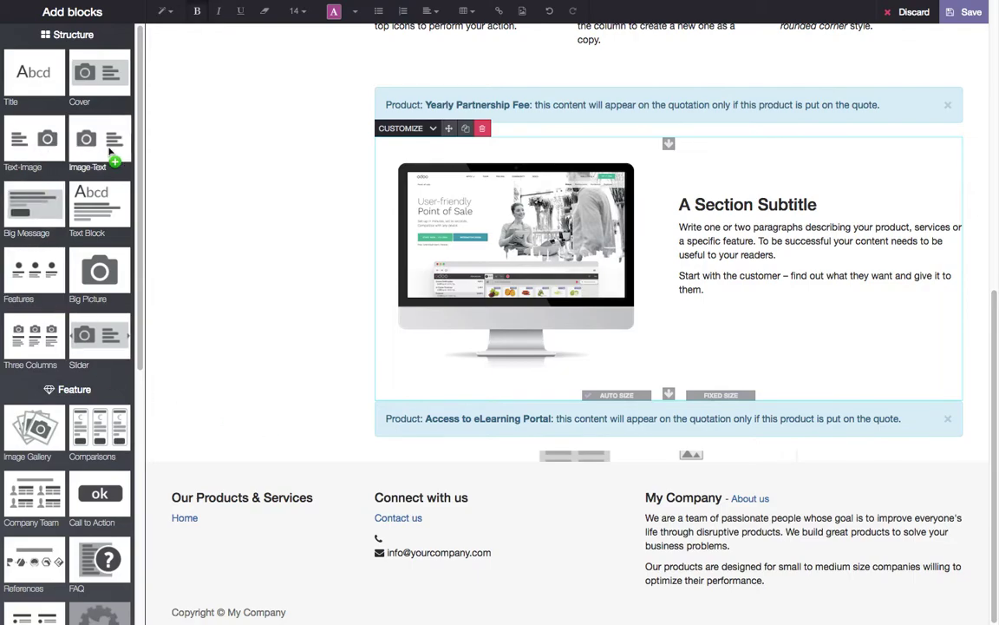
{"action": "left_click_drag", "start_coordinate": [37, 157], "coordinate": [669, 445]}
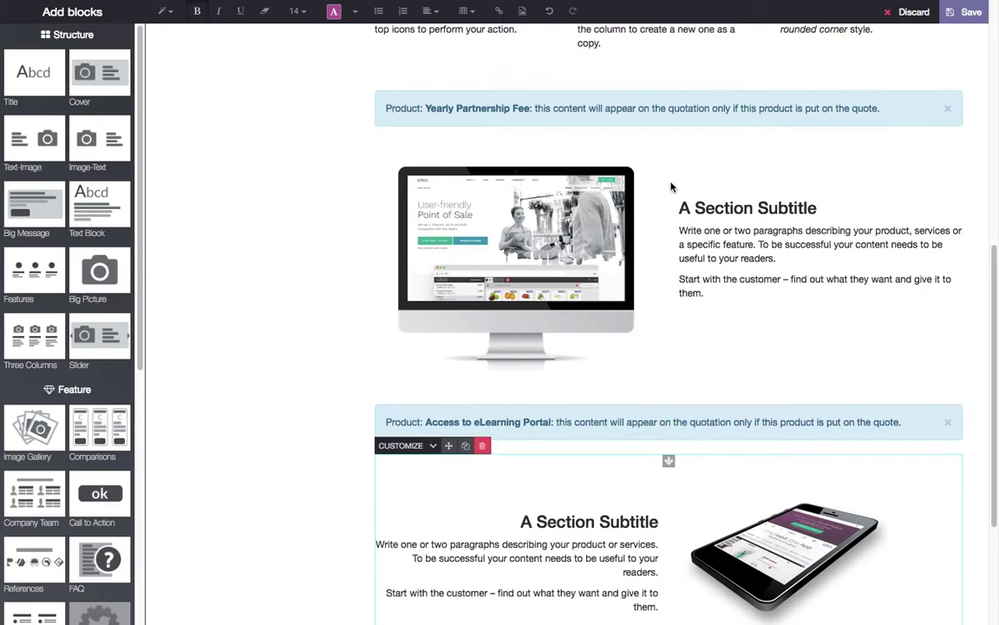
- Retitle the new sections 'Partner Program Benefits' and 'eLearning Benefits'
{"action": "left_click_drag", "start_coordinate": [686, 241], "coordinate": [818, 244]}
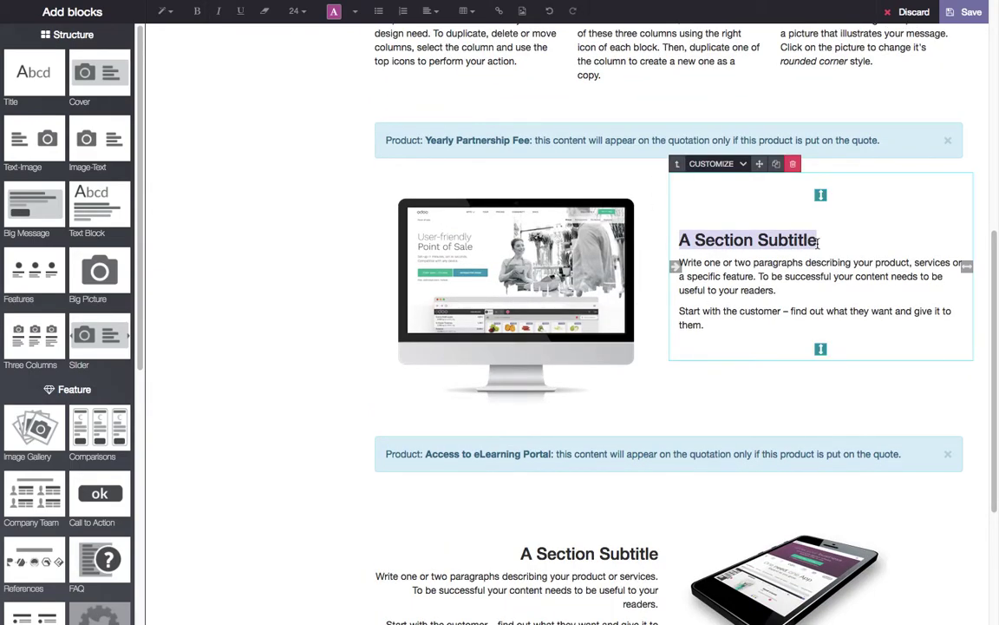
{"action": "type", "text": "Par"}
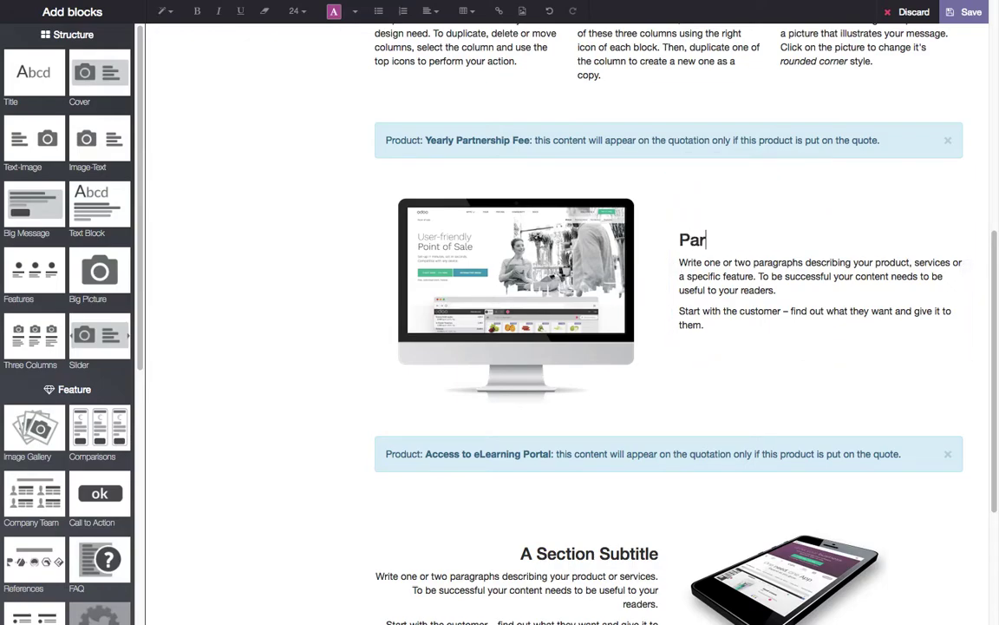
{"action": "type", "text": "tner Program Benefits"}
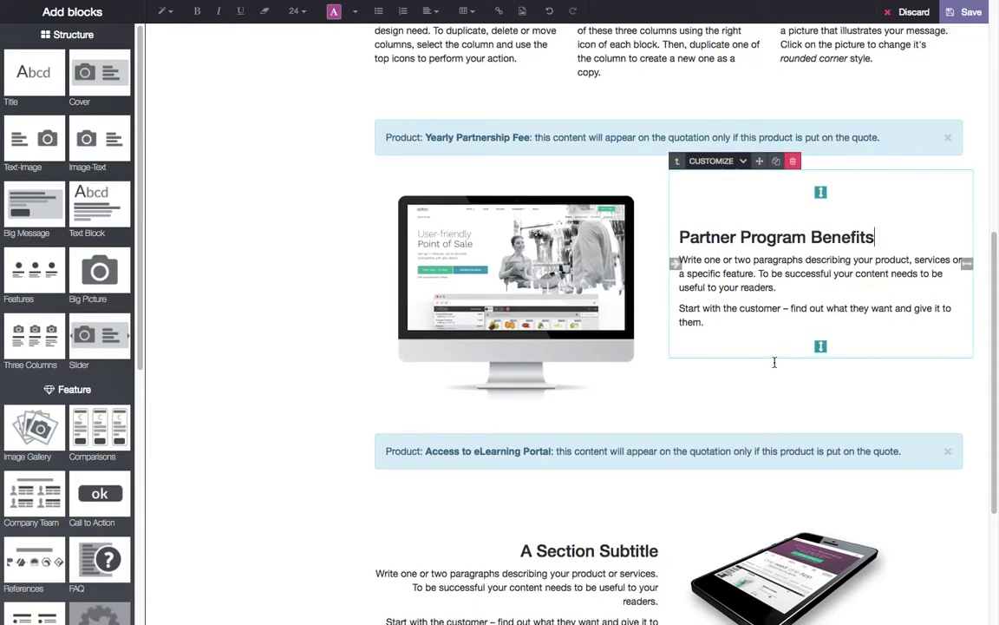
{"action": "scroll", "coordinate": [585, 363], "scroll_direction": "down", "scroll_amount": 5}
{"action": "triple_click", "coordinate": [571, 314]}
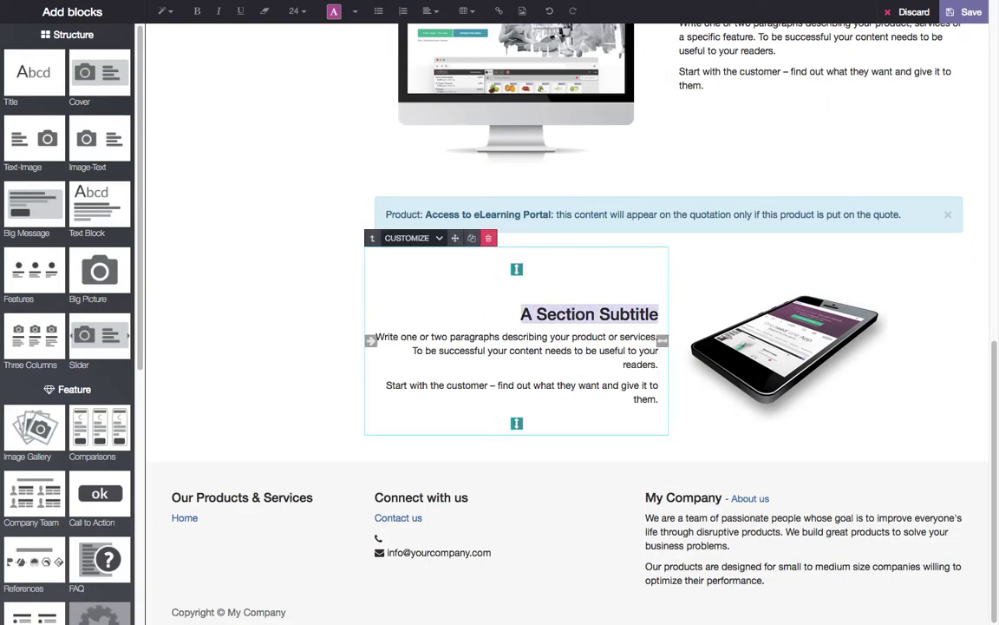
{"action": "type", "text": "eLearning Benefits"}
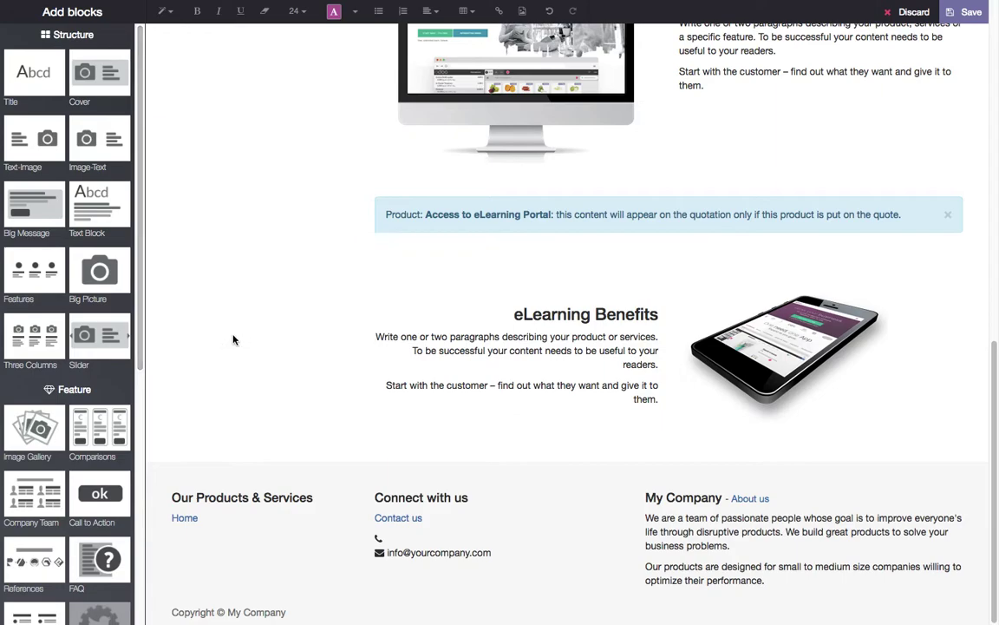
{"action": "scroll", "coordinate": [301, 360], "scroll_direction": "up", "scroll_amount": 15}
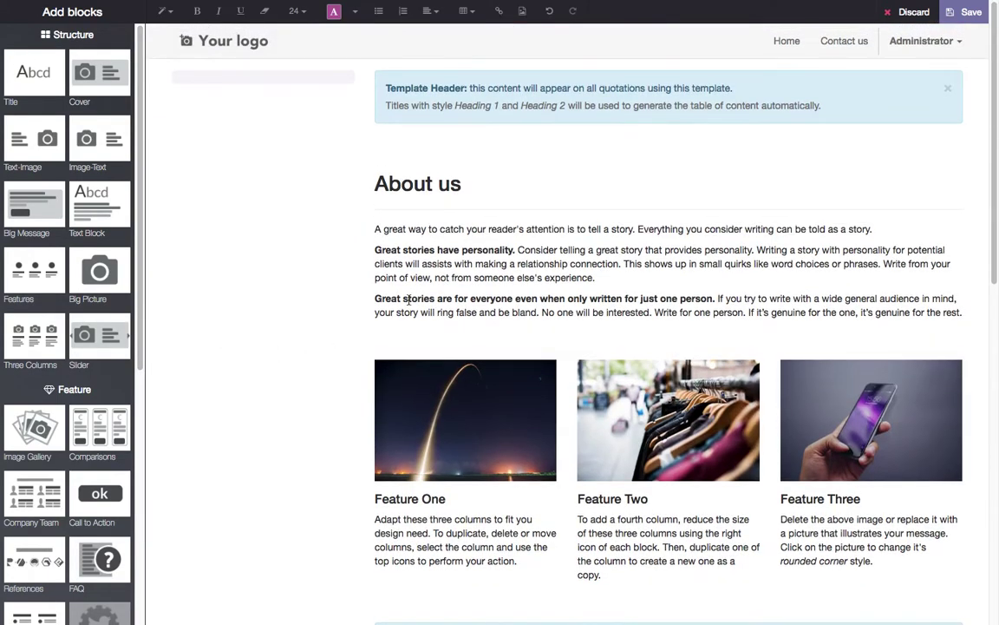
- Save the template page and reopen it for editing
{"action": "left_click", "coordinate": [954, 16]}
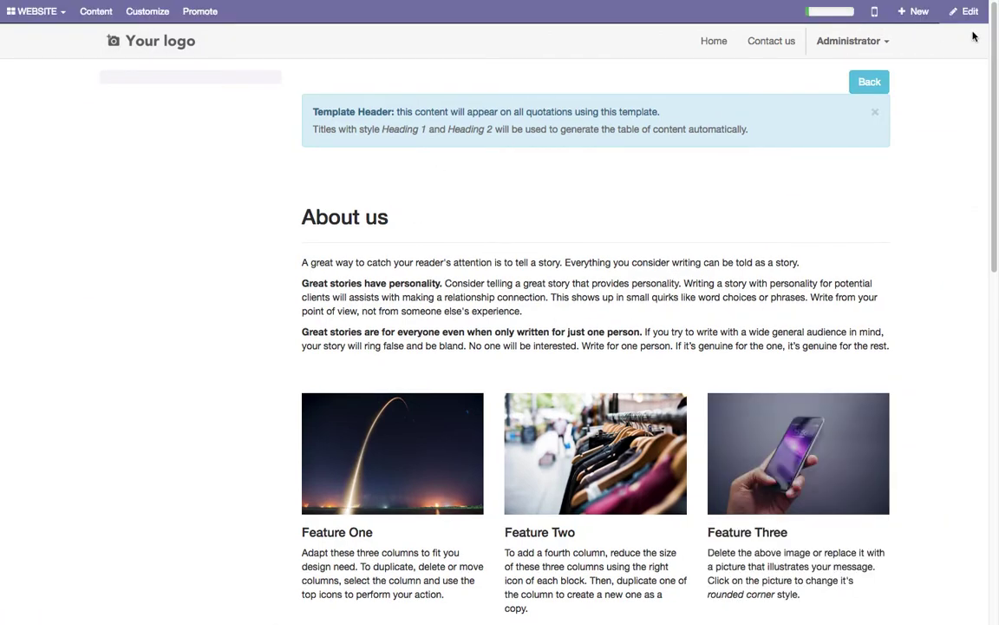
{"action": "left_click", "coordinate": [967, 12]}
{"action": "scroll", "coordinate": [479, 284], "scroll_direction": "down", "scroll_amount": 5}
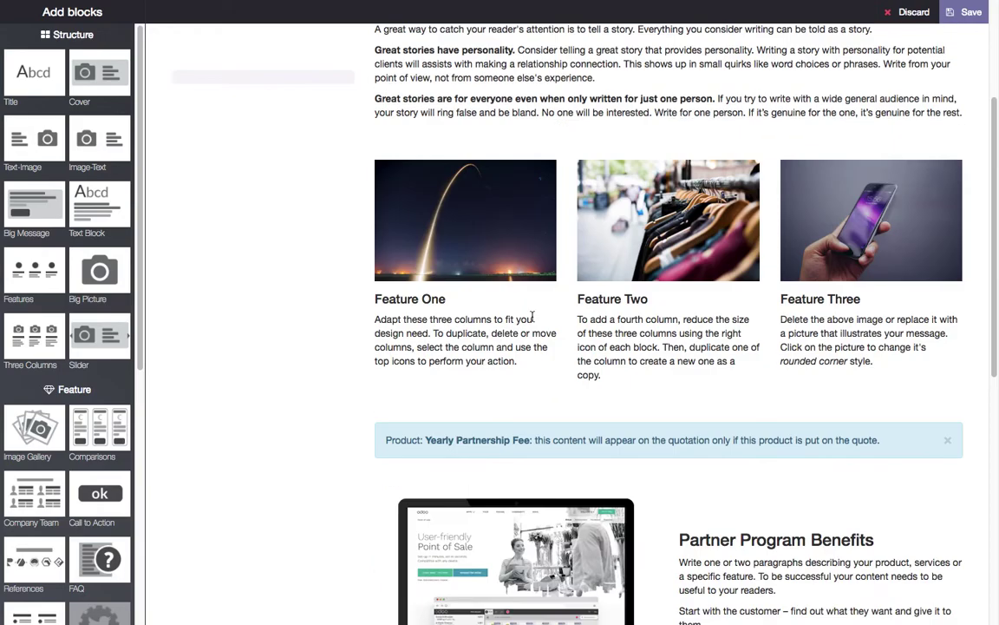
{"action": "scroll", "coordinate": [532, 316], "scroll_direction": "up", "scroll_amount": 5}
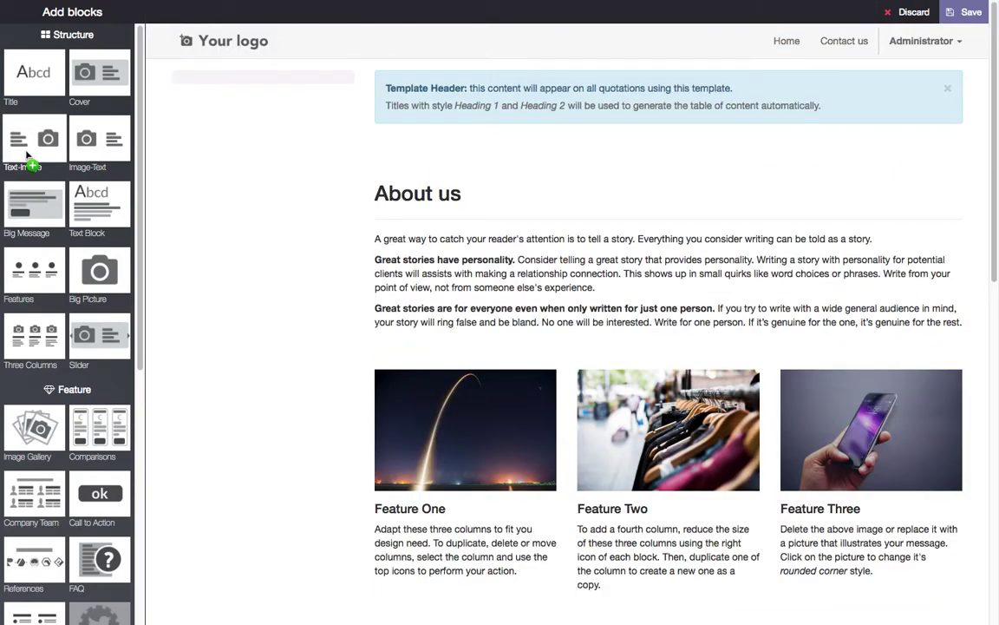
- Insert a title block reading 'About us' and delete its placeholder subtitle
{"action": "left_click_drag", "start_coordinate": [27, 87], "coordinate": [517, 185]}
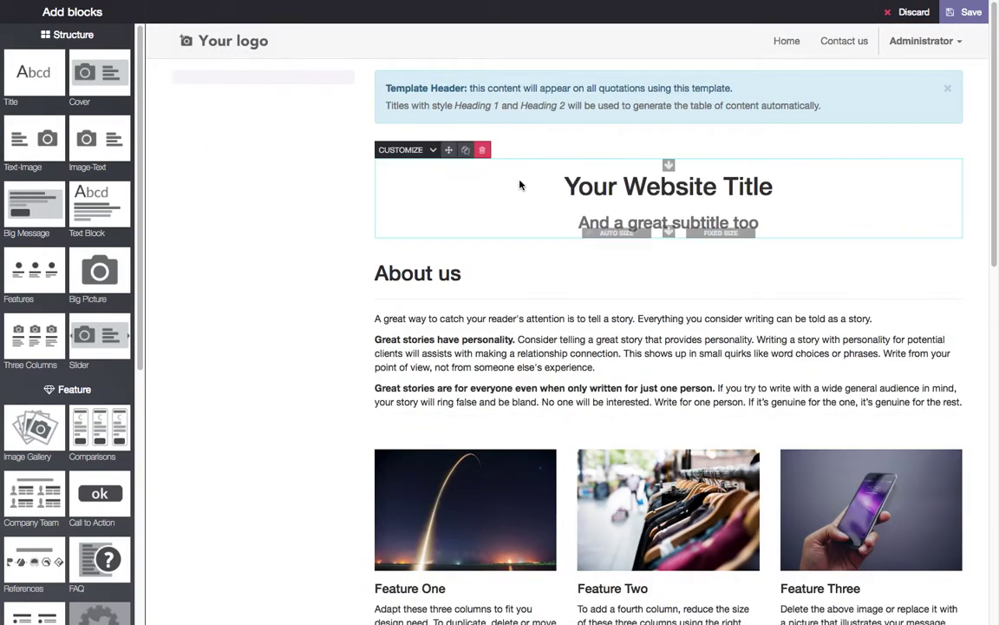
{"action": "triple_click", "coordinate": [586, 184]}
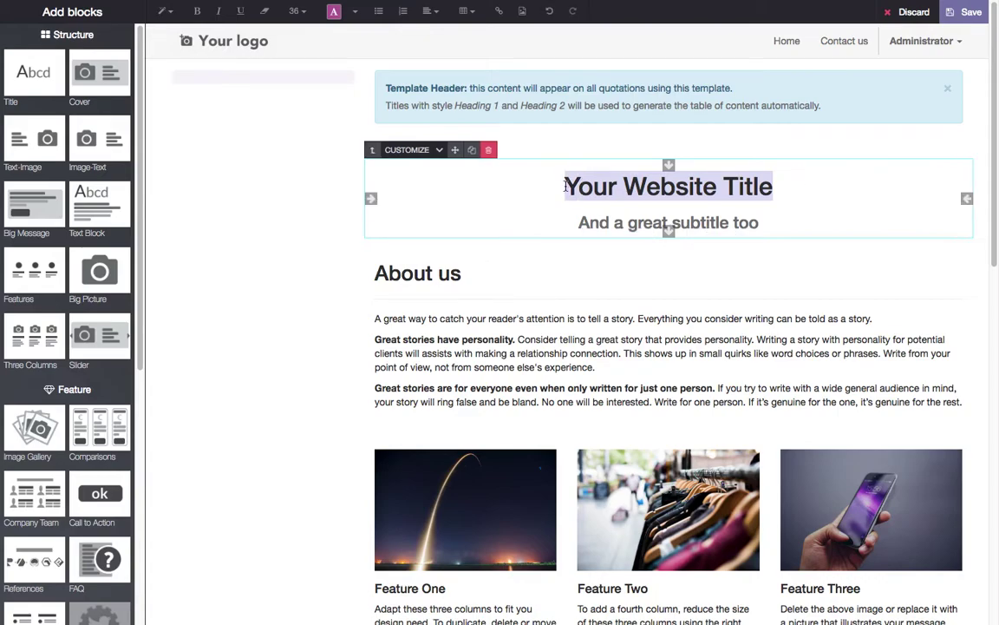
{"action": "type", "text": "Aout"}
{"action": "key", "text": "BackSpace"}
{"action": "key", "text": "BackSpace"}
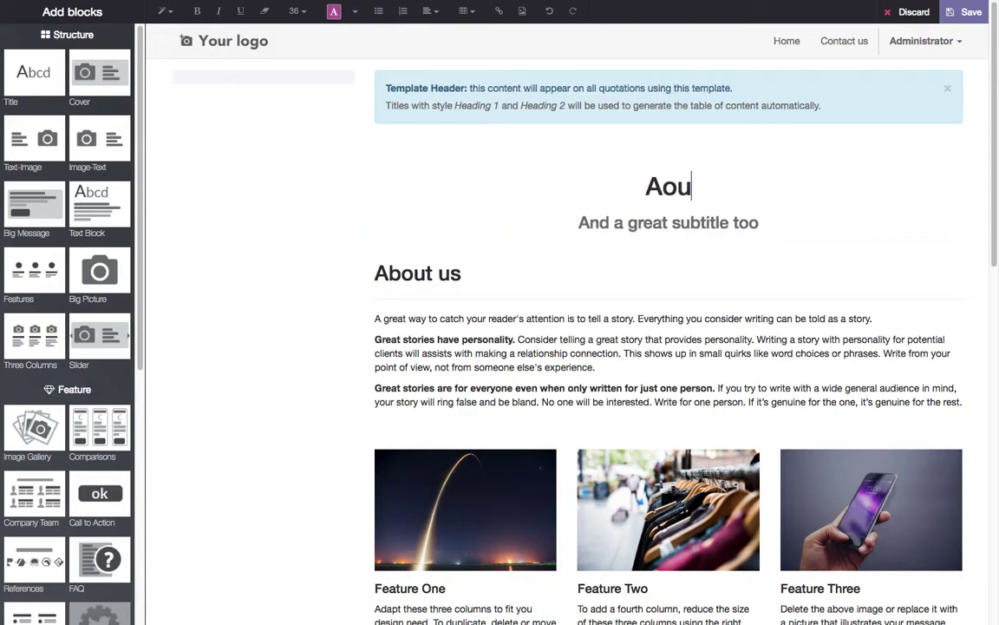
{"action": "key", "text": "BackSpace"}
{"action": "type", "text": "bout us"}
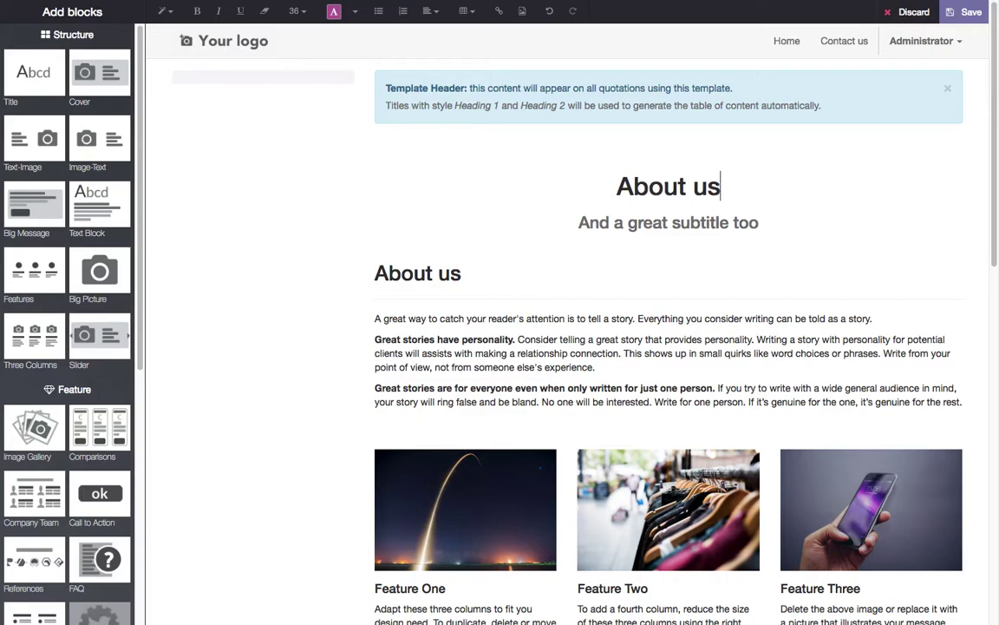
{"action": "triple_click", "coordinate": [663, 223]}
{"action": "key", "text": "BackSpace"}
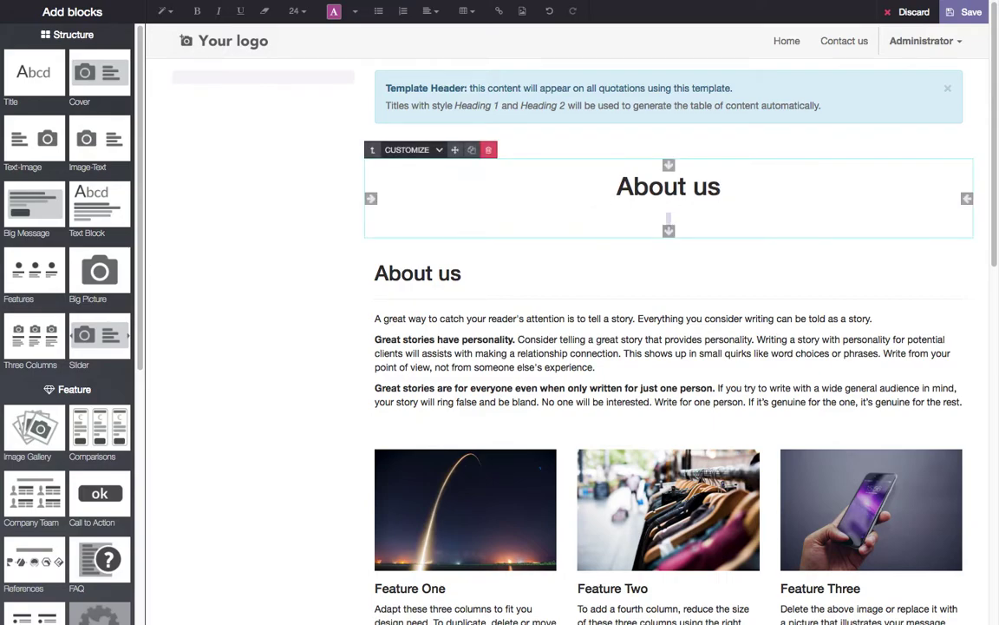
{"action": "key", "text": "BackSpace"}
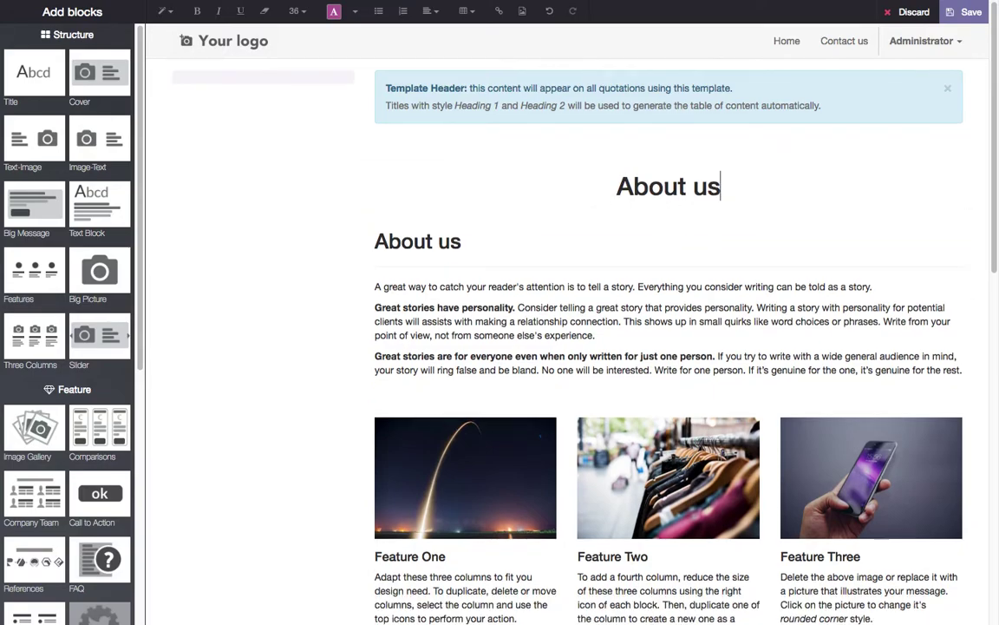
- Delete the duplicate About us heading and its empty line
{"action": "left_click", "coordinate": [615, 232]}
{"action": "left_click_drag", "start_coordinate": [542, 246], "coordinate": [323, 245]}
{"action": "key", "text": "BackSpace"}
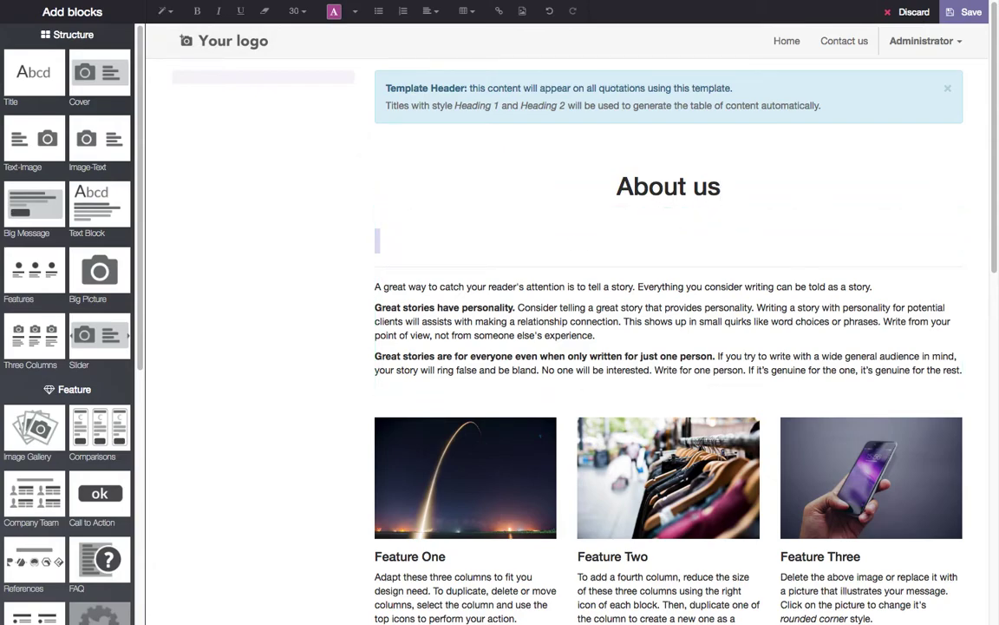
{"action": "key", "text": "BackSpace"}
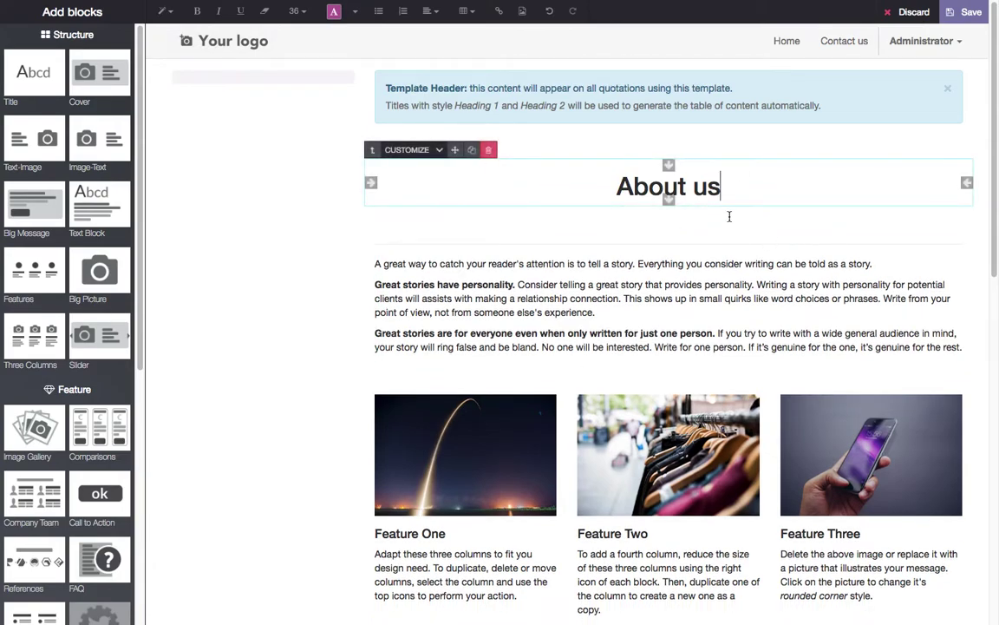
- Left-align the About us title, save the page, and reopen it for editing
{"action": "left_click_drag", "start_coordinate": [776, 196], "coordinate": [526, 170]}
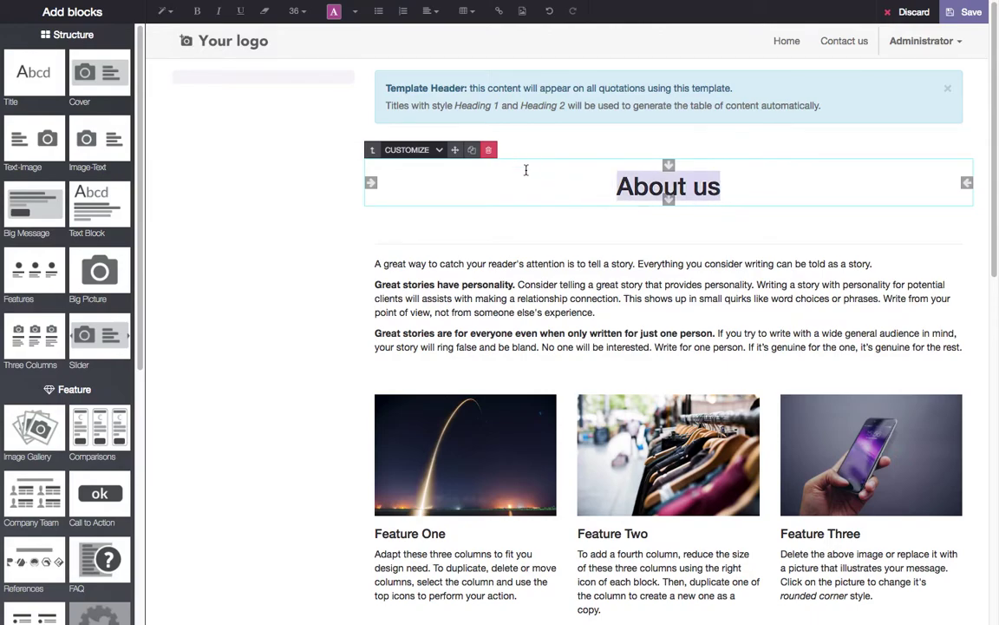
{"action": "left_click", "coordinate": [429, 12]}
{"action": "left_click", "coordinate": [388, 34]}
{"action": "left_click", "coordinate": [651, 210]}
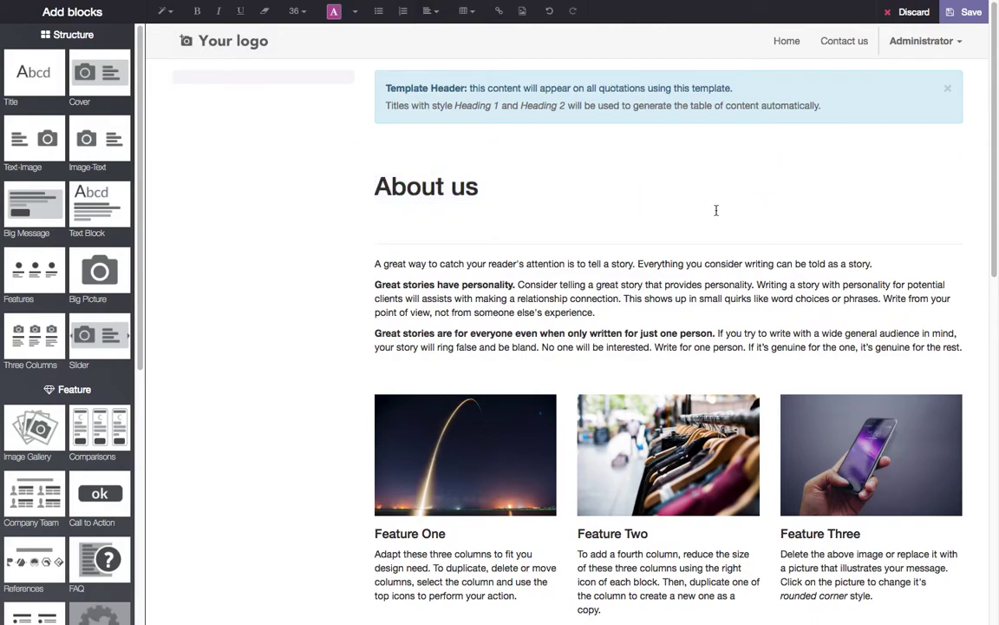
{"action": "left_click", "coordinate": [968, 12]}
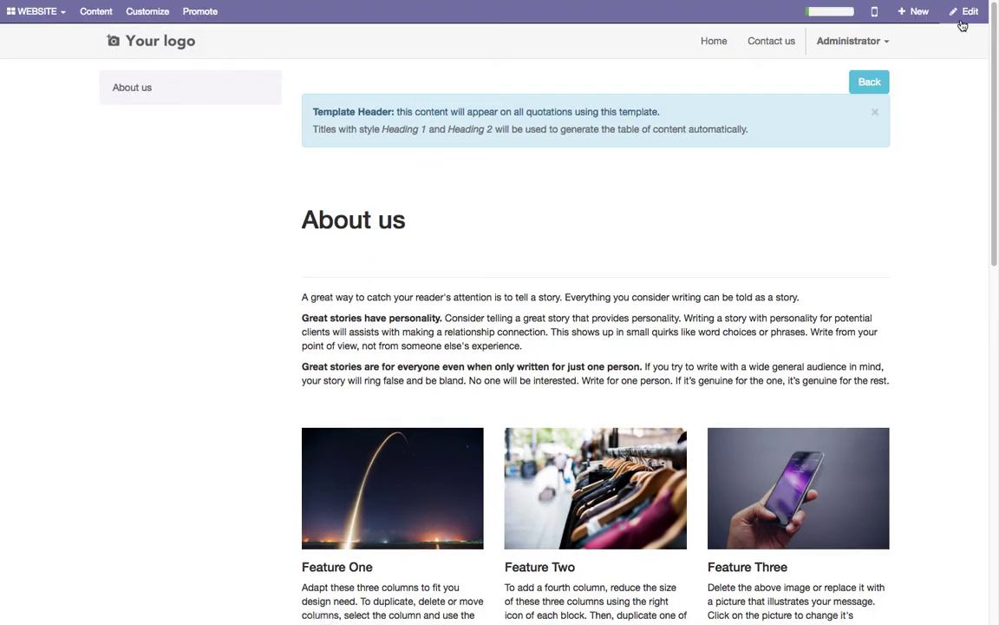
{"action": "left_click", "coordinate": [965, 14]}
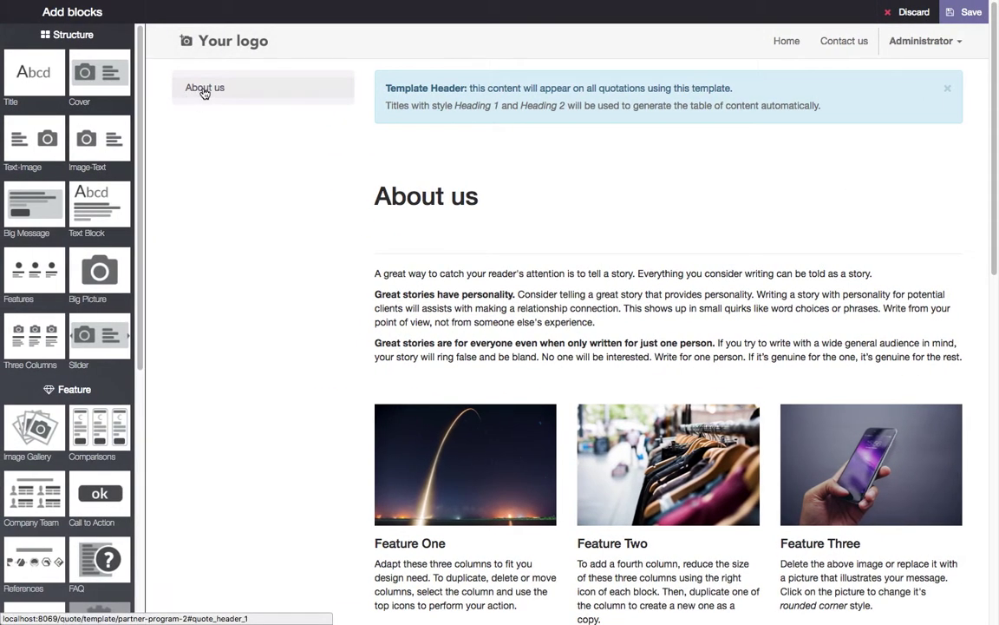
{"action": "scroll", "coordinate": [758, 274], "scroll_direction": "down", "scroll_amount": 5}
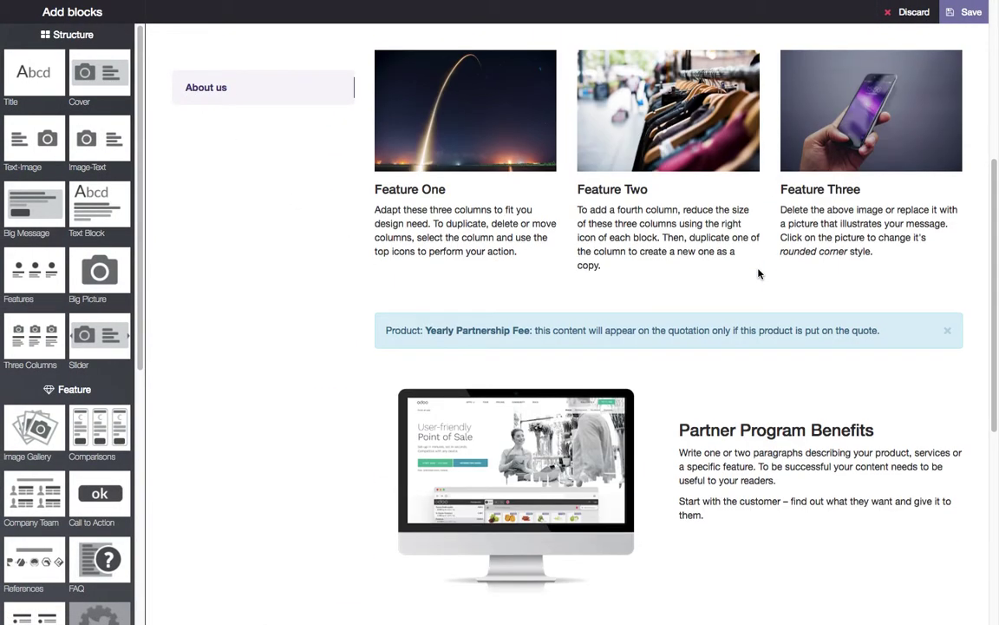
{"action": "scroll", "coordinate": [758, 274], "scroll_direction": "down", "scroll_amount": 1}
- Add a title block 'Yearly Partner Renewable Fee' under the Yearly Partnership Fee note
{"action": "left_click_drag", "start_coordinate": [18, 100], "coordinate": [628, 296]}
{"action": "left_click_drag", "start_coordinate": [554, 323], "coordinate": [843, 317]}
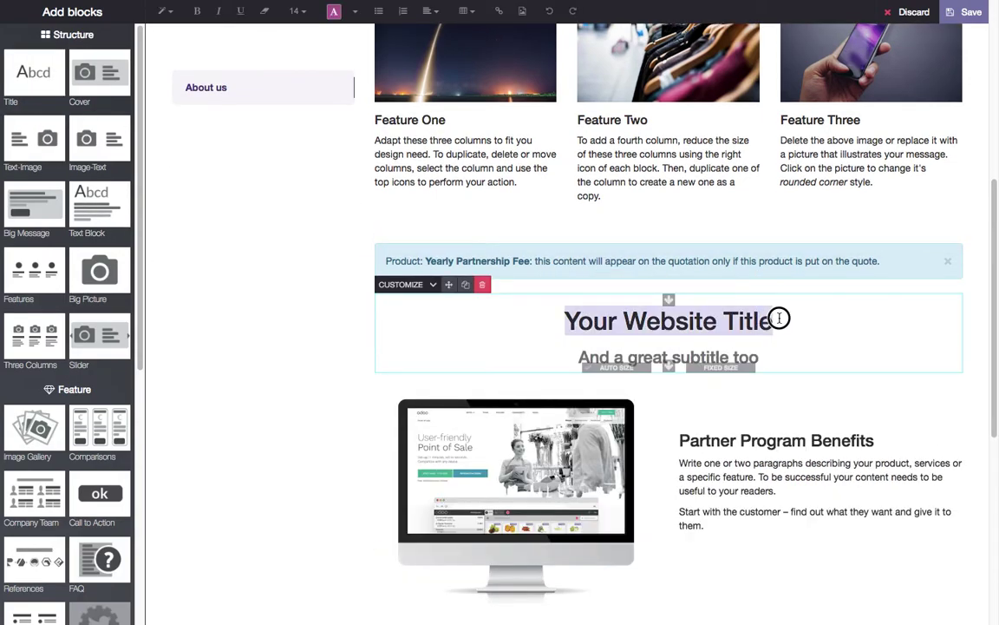
{"action": "type", "text": "P"}
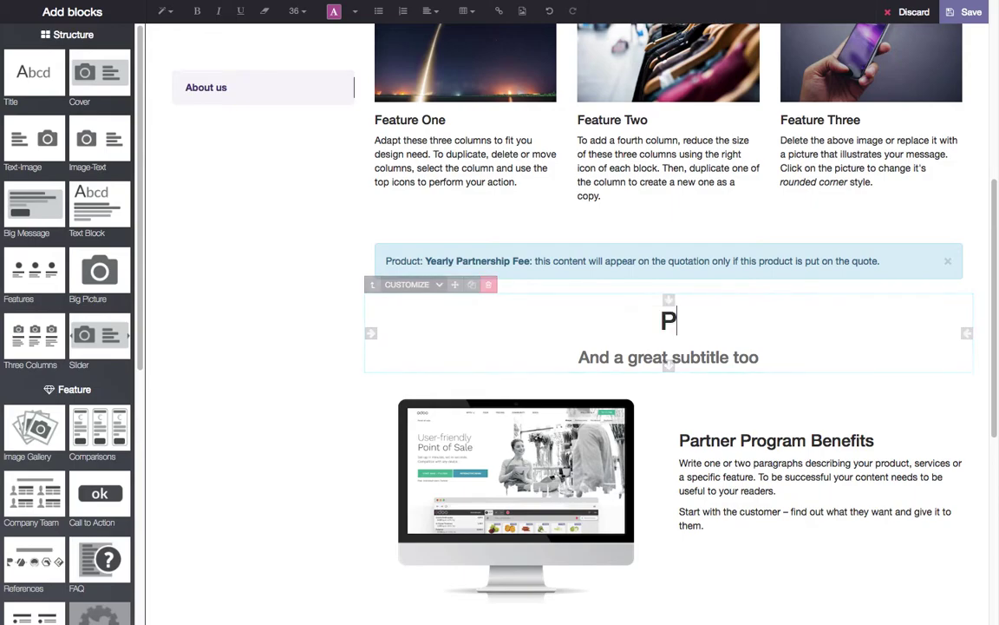
{"action": "type", "text": "artner P"}
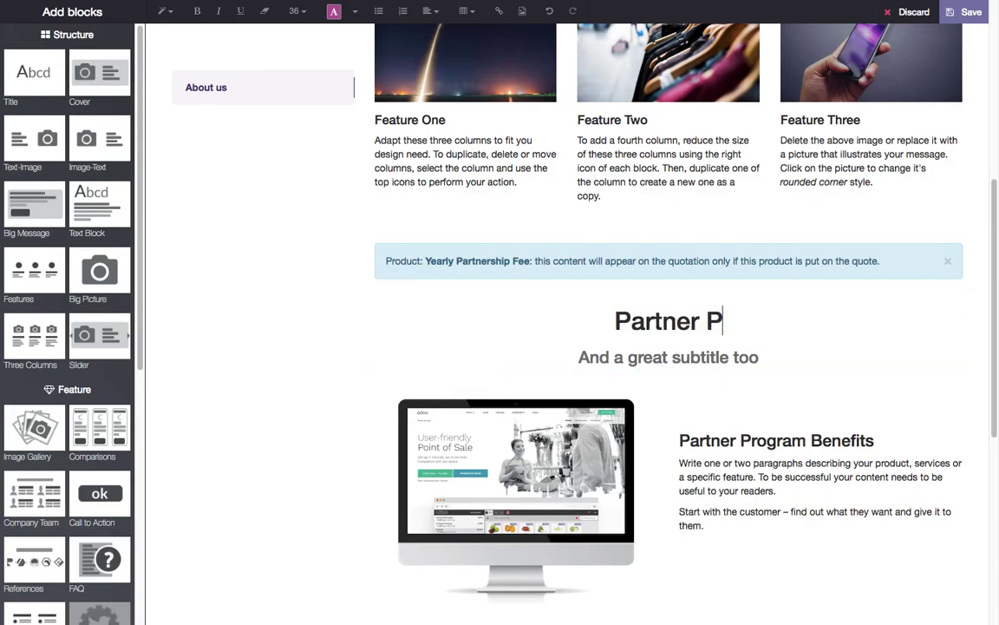
{"action": "key", "text": "BackSpace"}
{"action": "type", "text": "shi"}
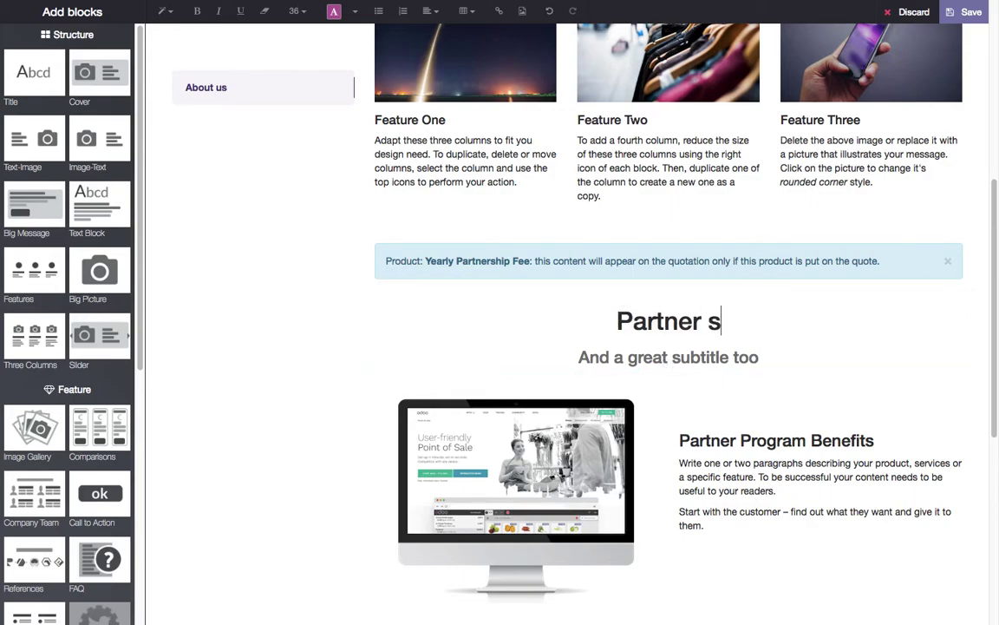
{"action": "key", "text": "BackSpace"}
{"action": "key", "text": "BackSpace"}
{"action": "key", "text": "BackSpace"}
{"action": "key", "text": "BackSpace"}
{"action": "key", "text": "Home"}
{"action": "type", "text": "Yearly Partner"}
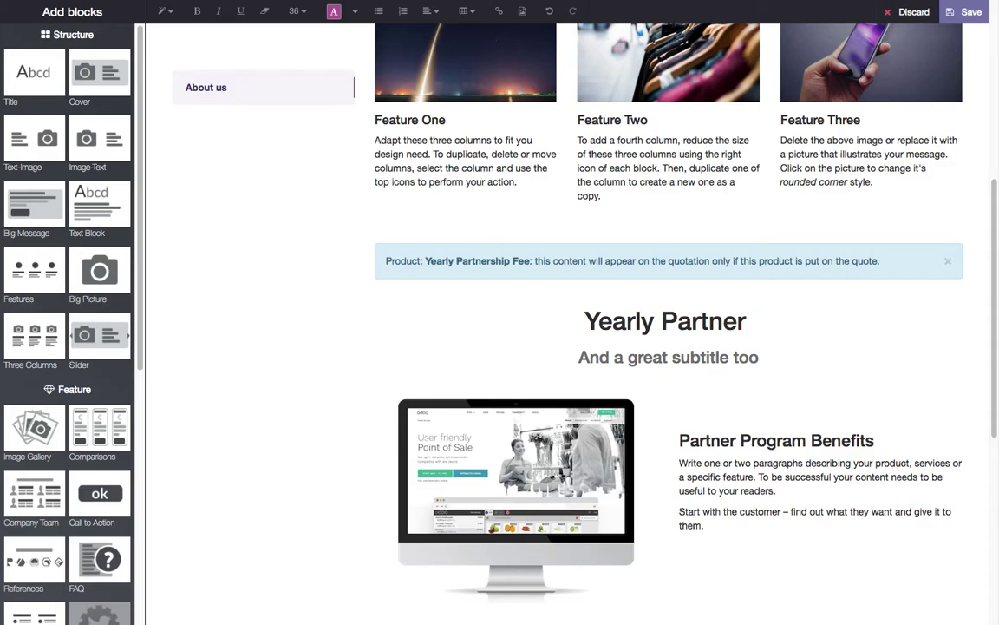
{"action": "type", "text": " Renewa"}
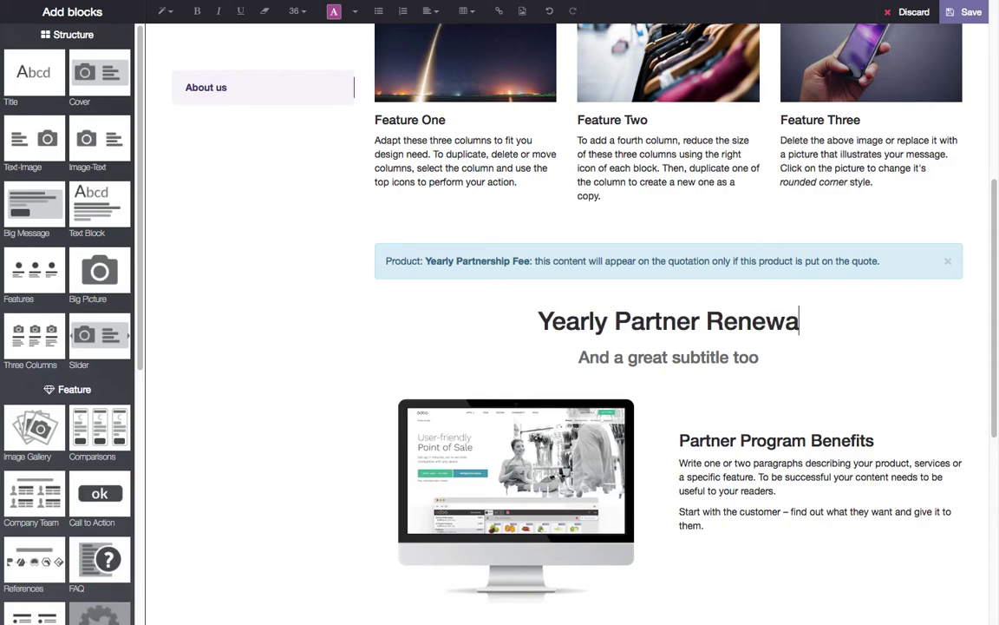
{"action": "type", "text": "ble Fee"}
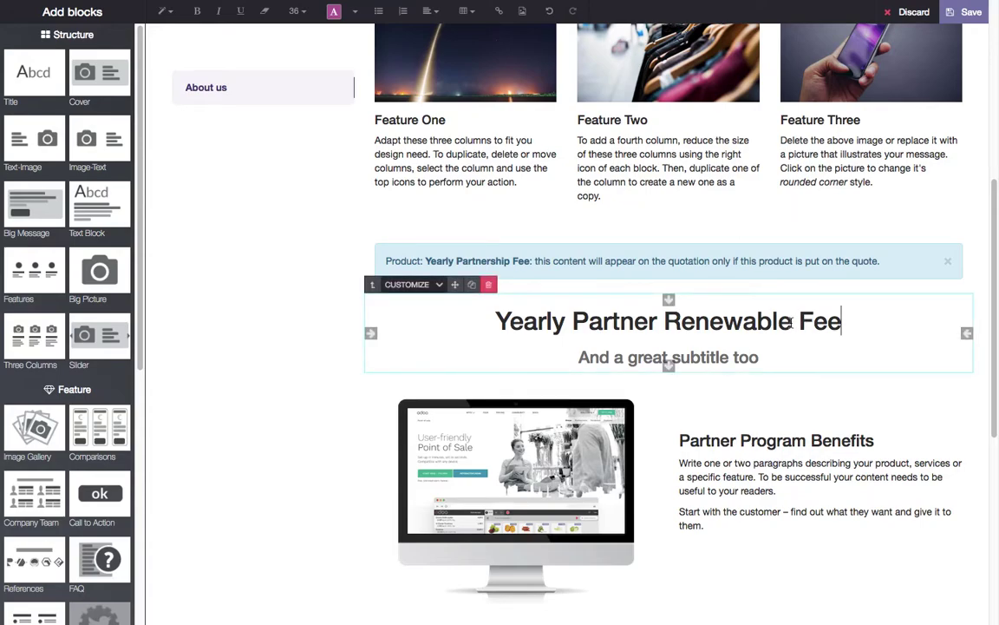
- Add a title block 'eLearning Portal' under the Access to eLearning Portal note
{"action": "scroll", "coordinate": [761, 407], "scroll_direction": "down", "scroll_amount": 5}
{"action": "left_click_drag", "start_coordinate": [52, 87], "coordinate": [819, 270]}
{"action": "type", "text": "eLearning "}
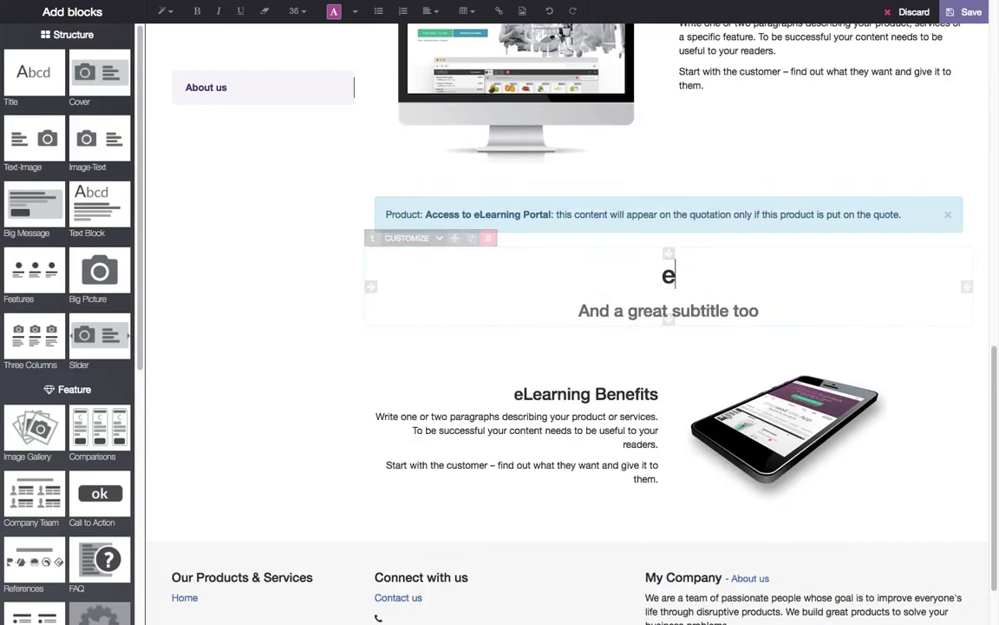
{"action": "type", "text": "Prtal"}
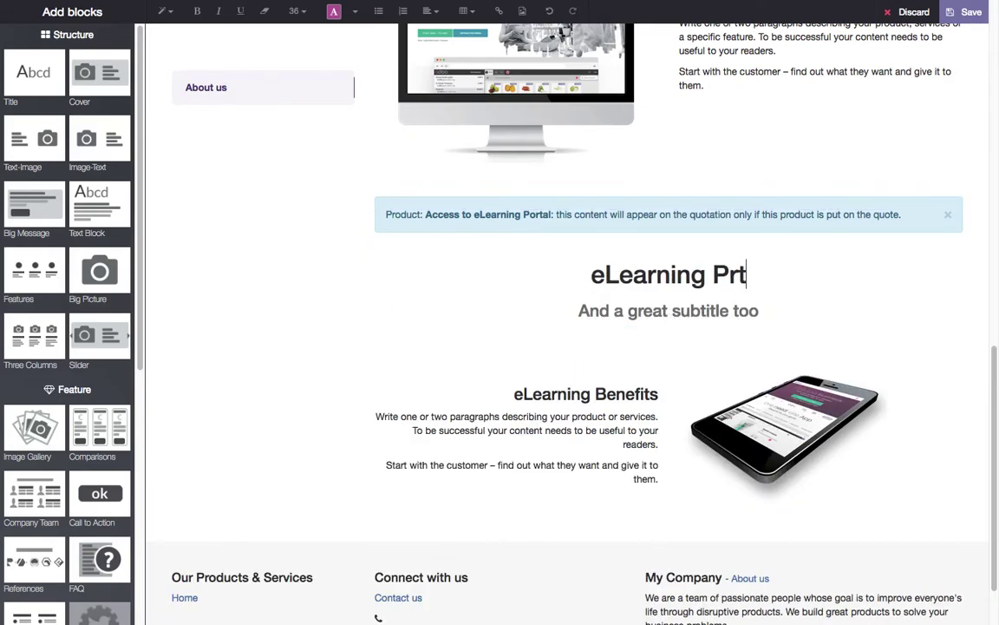
{"action": "left_click", "coordinate": [716, 276]}
{"action": "type", "text": "ortal"}
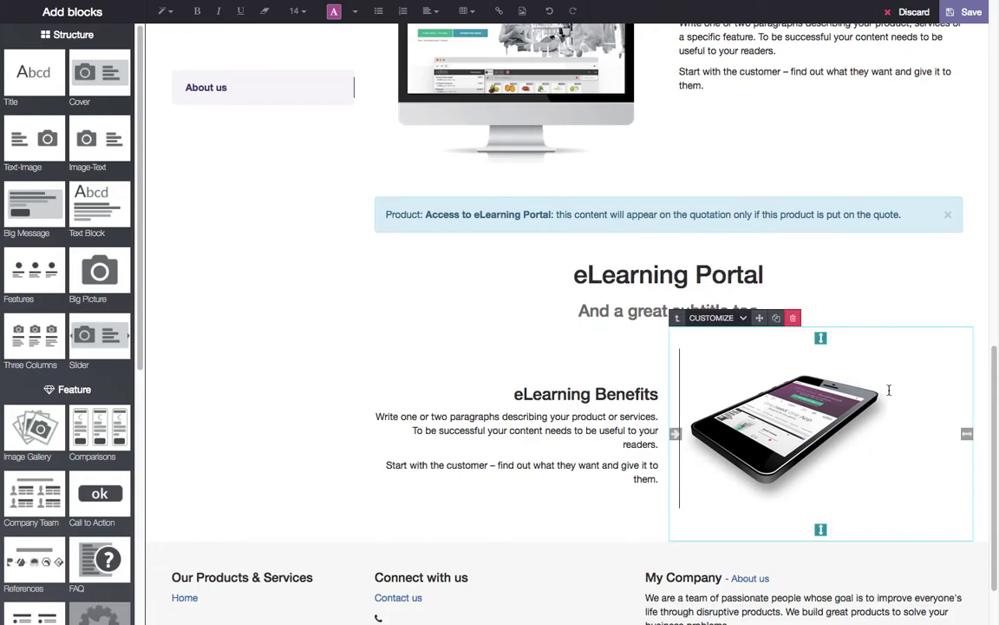
{"action": "scroll", "coordinate": [867, 365], "scroll_direction": "up", "scroll_amount": 3}
- Save the page, test the About us, Yearly Partner Renewable Fee and eLearning Portal links, then return to the template
{"action": "left_click", "coordinate": [968, 14]}
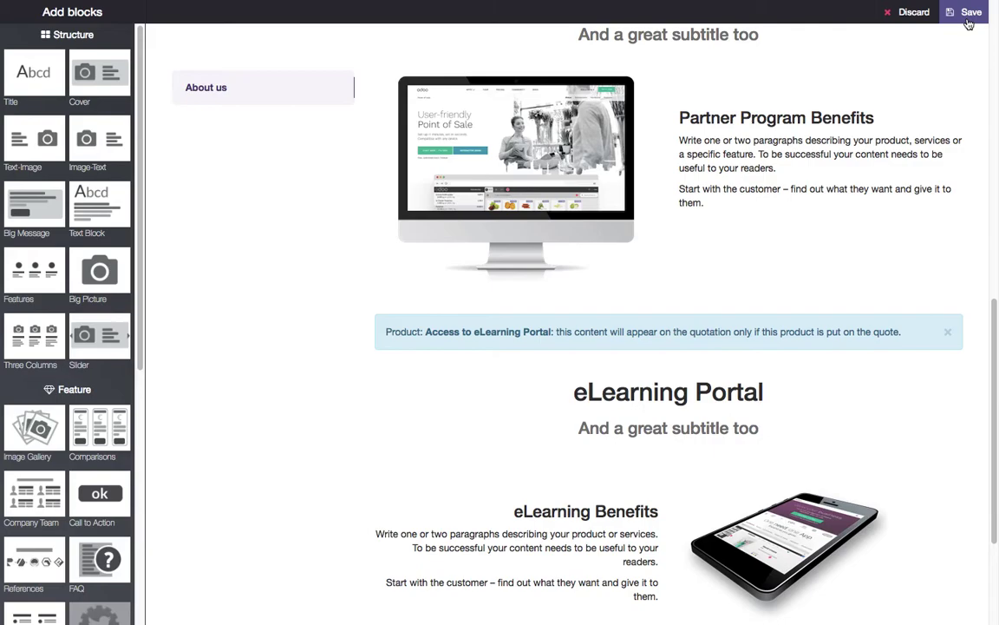
{"action": "scroll", "coordinate": [627, 323], "scroll_direction": "down", "scroll_amount": 5}
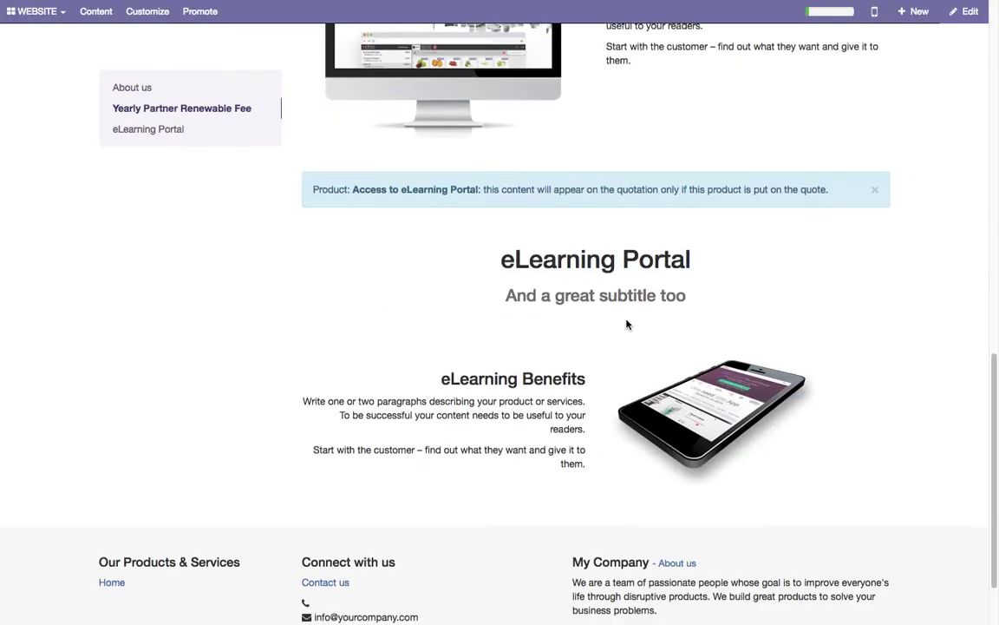
{"action": "left_click", "coordinate": [179, 109]}
{"action": "left_click", "coordinate": [160, 90]}
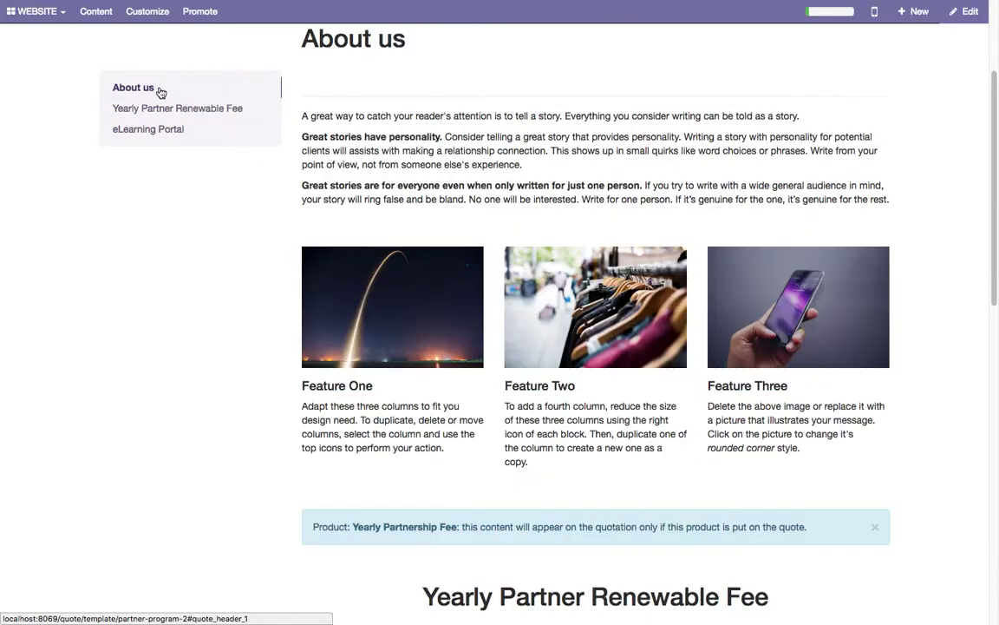
{"action": "left_click", "coordinate": [154, 130]}
{"action": "scroll", "coordinate": [570, 322], "scroll_direction": "up", "scroll_amount": 3}
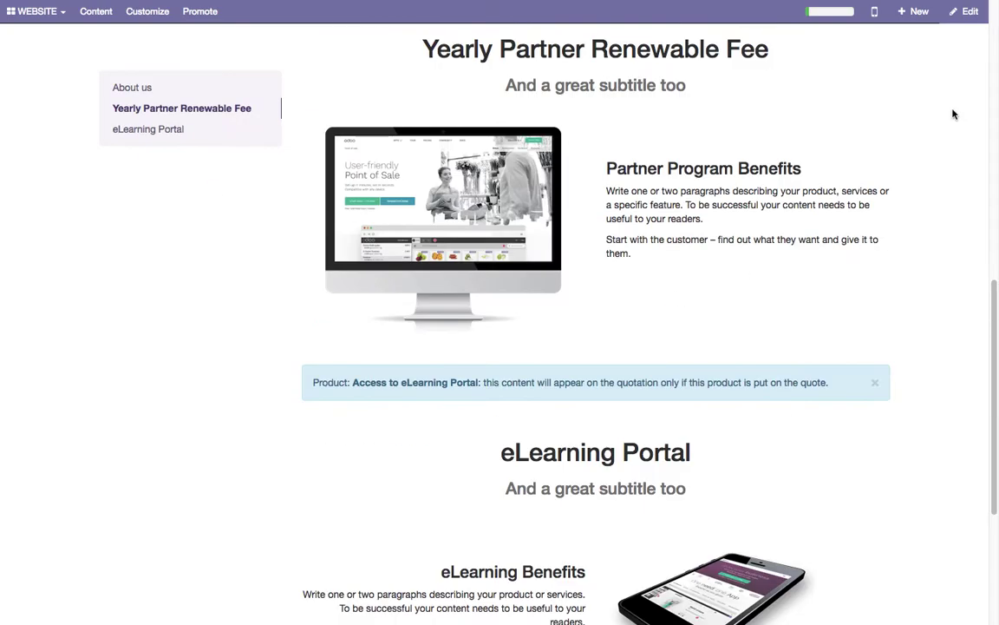
{"action": "scroll", "coordinate": [733, 366], "scroll_direction": "up", "scroll_amount": 10}
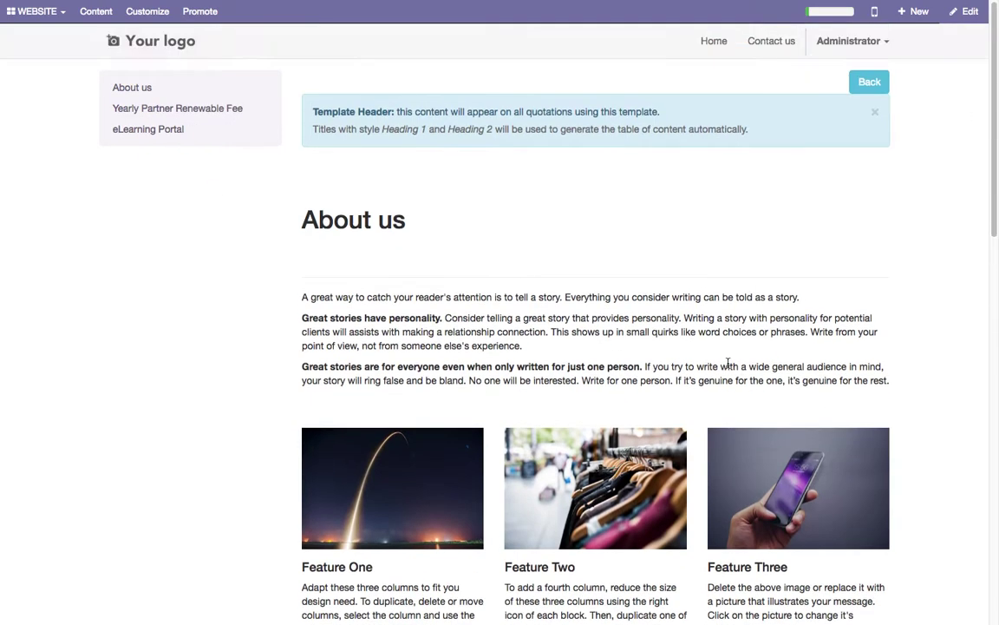
{"action": "left_click", "coordinate": [871, 82]}
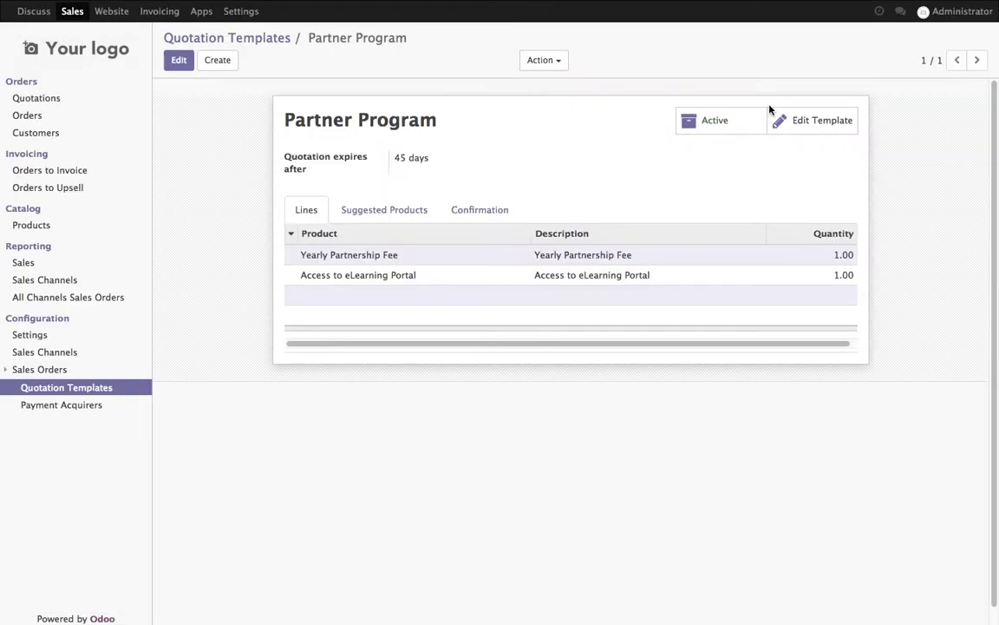
- Start a new quotation for Camptcamp using the Partner Program template
{"action": "left_click", "coordinate": [50, 100]}
{"action": "left_click", "coordinate": [182, 64]}
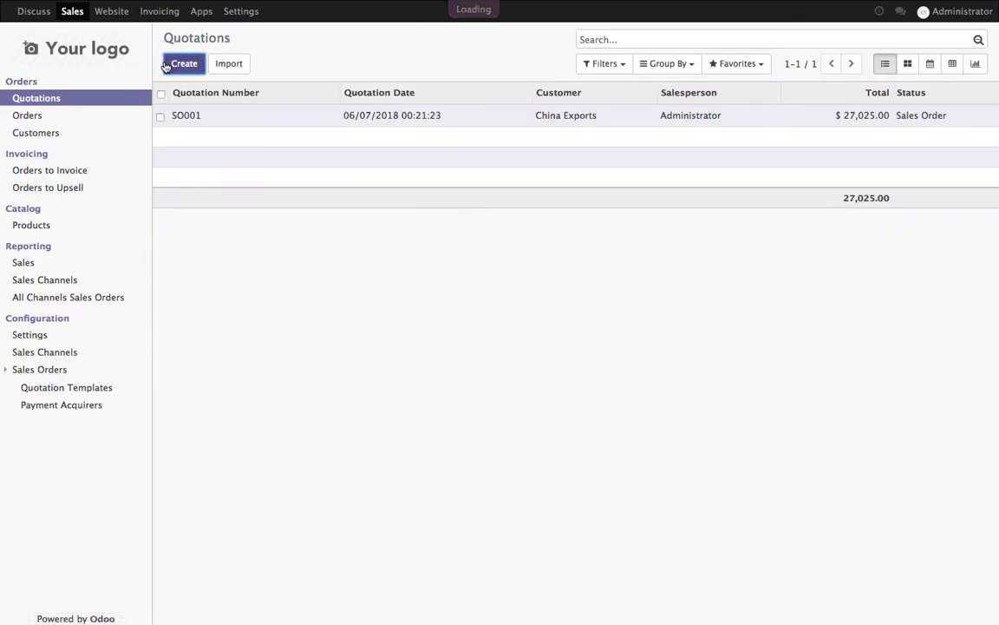
{"action": "type", "text": "Camptcamp"}
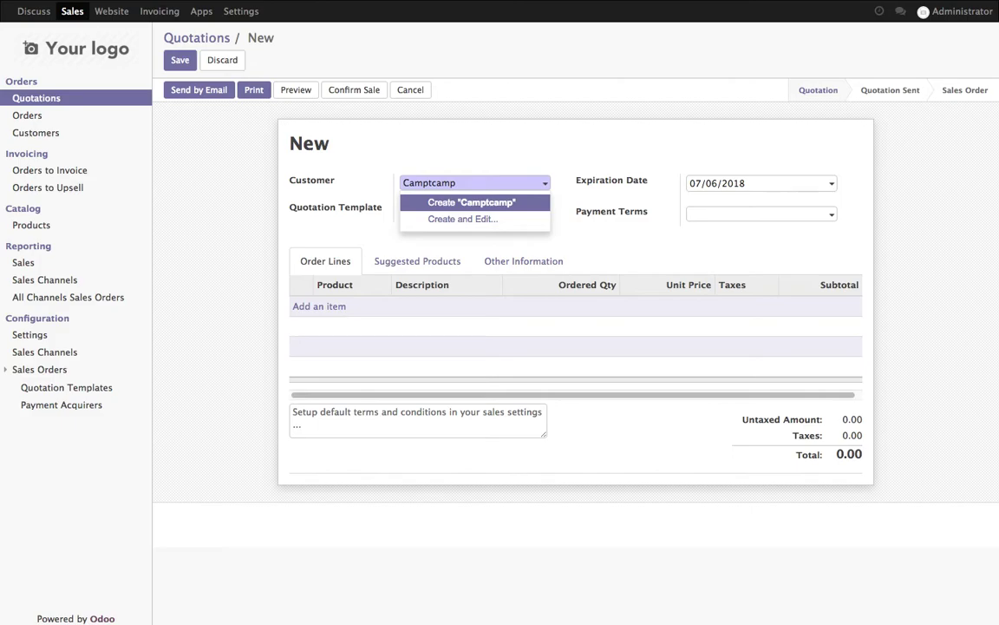
{"action": "key", "text": "Return"}
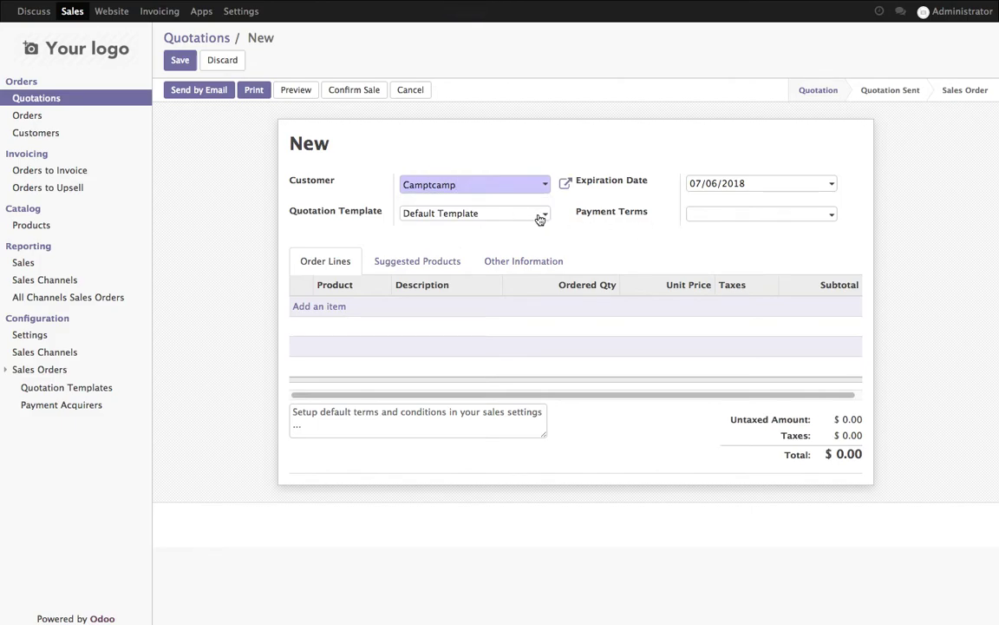
{"action": "left_click", "coordinate": [537, 215]}
{"action": "left_click", "coordinate": [534, 251]}
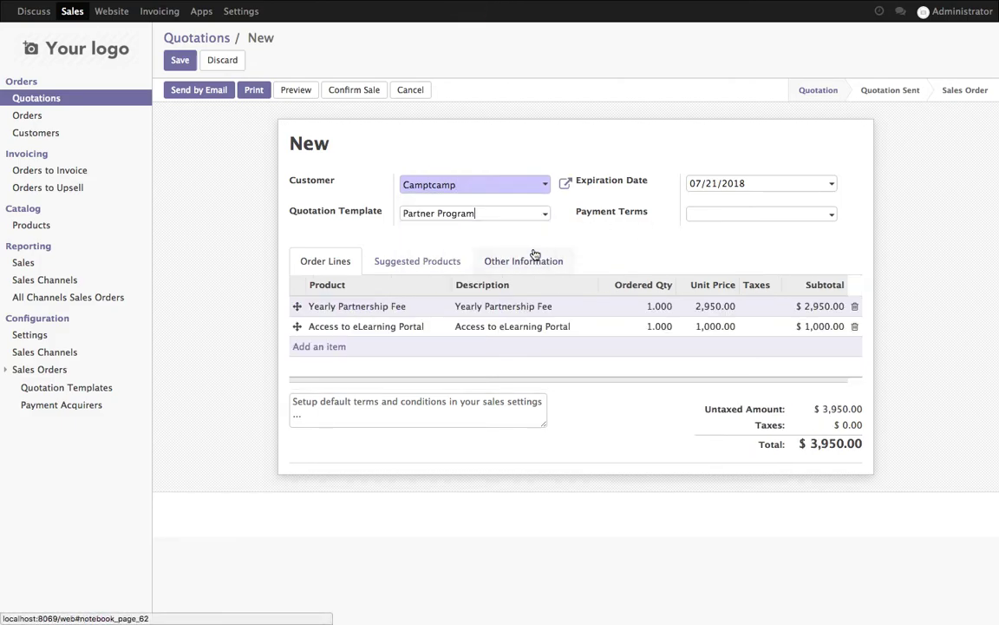
- Set Immediate Payment terms, save quotation SO002, and open its online preview
{"action": "left_click", "coordinate": [828, 222]}
{"action": "left_click", "coordinate": [800, 236]}
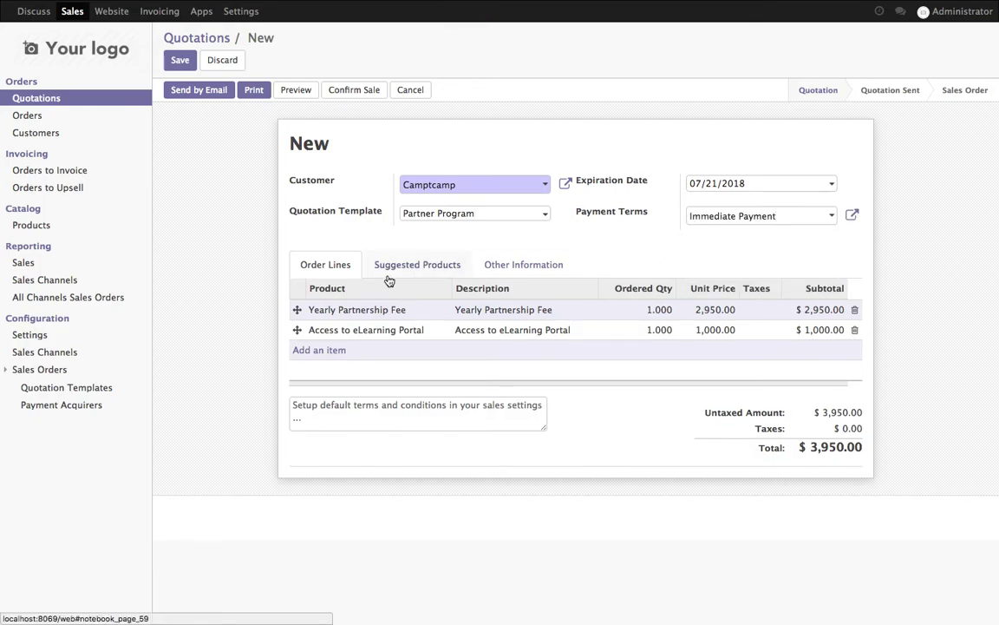
{"action": "left_click", "coordinate": [181, 61]}
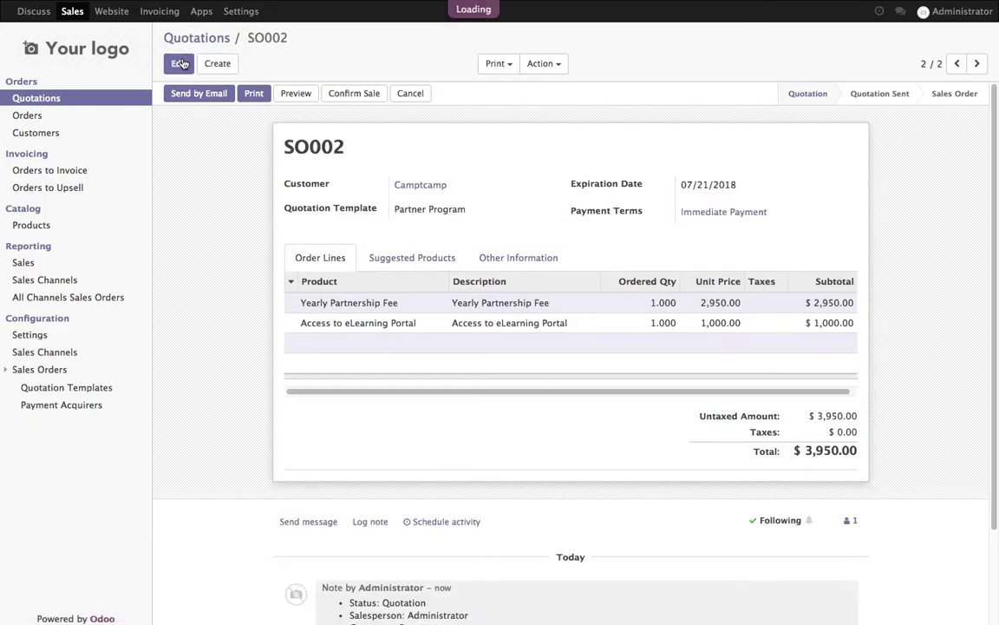
{"action": "left_click", "coordinate": [174, 63]}
{"action": "left_click", "coordinate": [532, 277]}
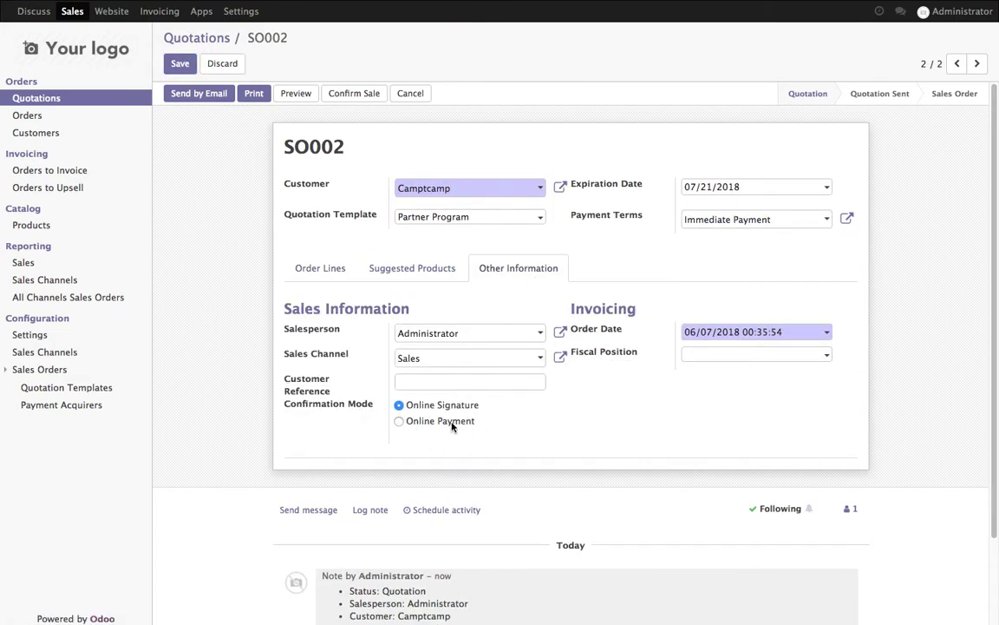
{"action": "left_click", "coordinate": [328, 270]}
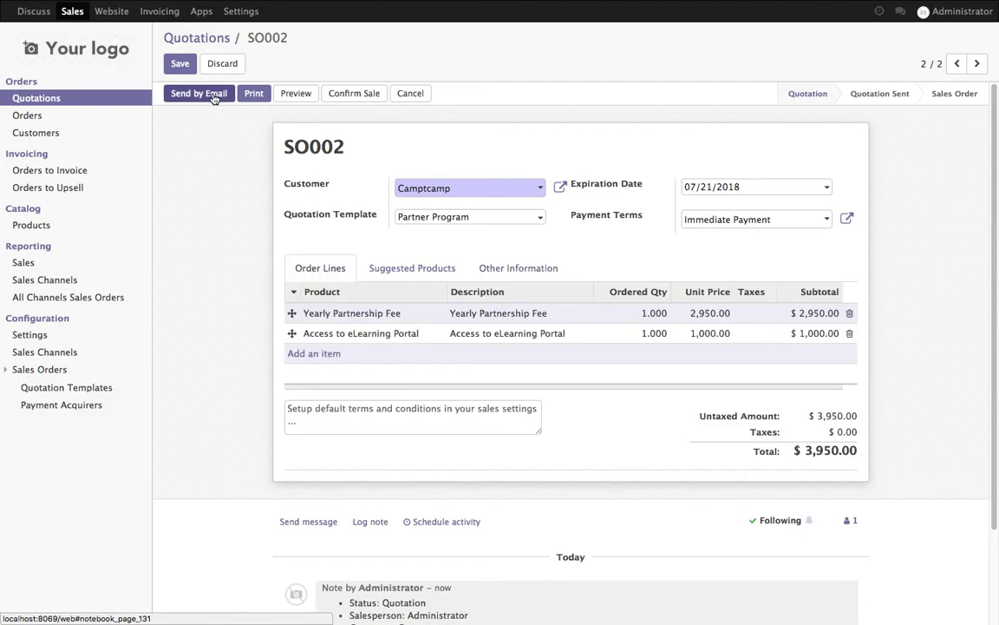
{"action": "left_click", "coordinate": [187, 67]}
{"action": "left_click", "coordinate": [300, 94]}
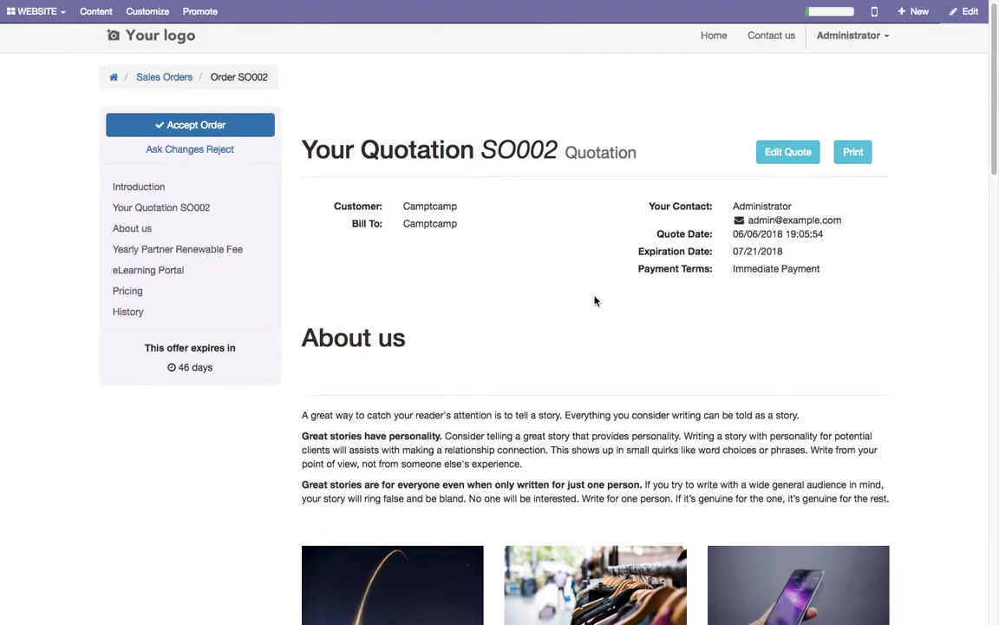
{"action": "scroll", "coordinate": [590, 293], "scroll_direction": "down", "scroll_amount": 2}
{"action": "scroll", "coordinate": [597, 295], "scroll_direction": "down", "scroll_amount": 2}
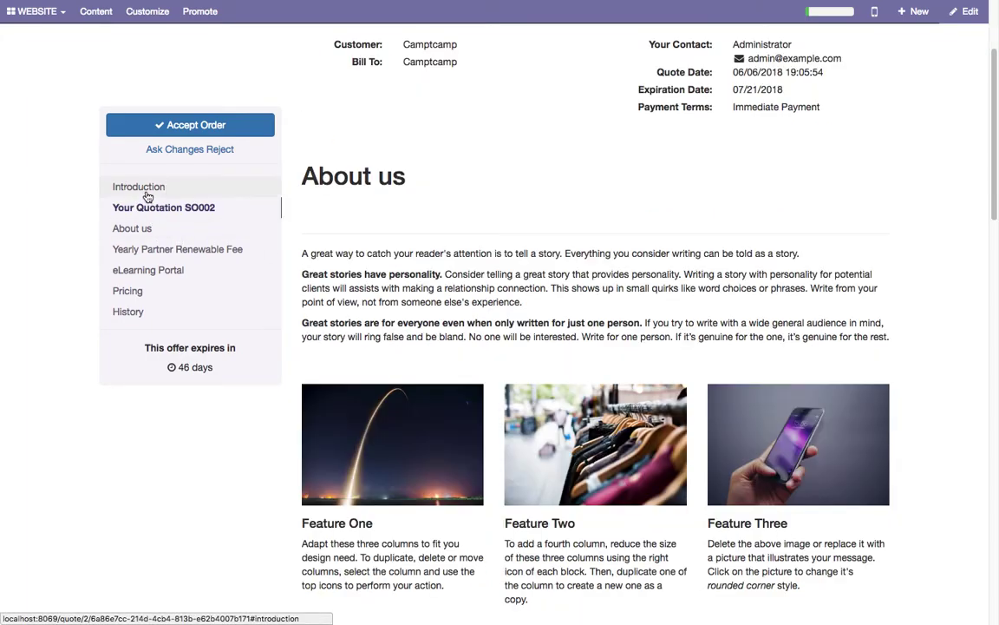
{"action": "left_click", "coordinate": [146, 209]}
{"action": "left_click", "coordinate": [135, 231]}
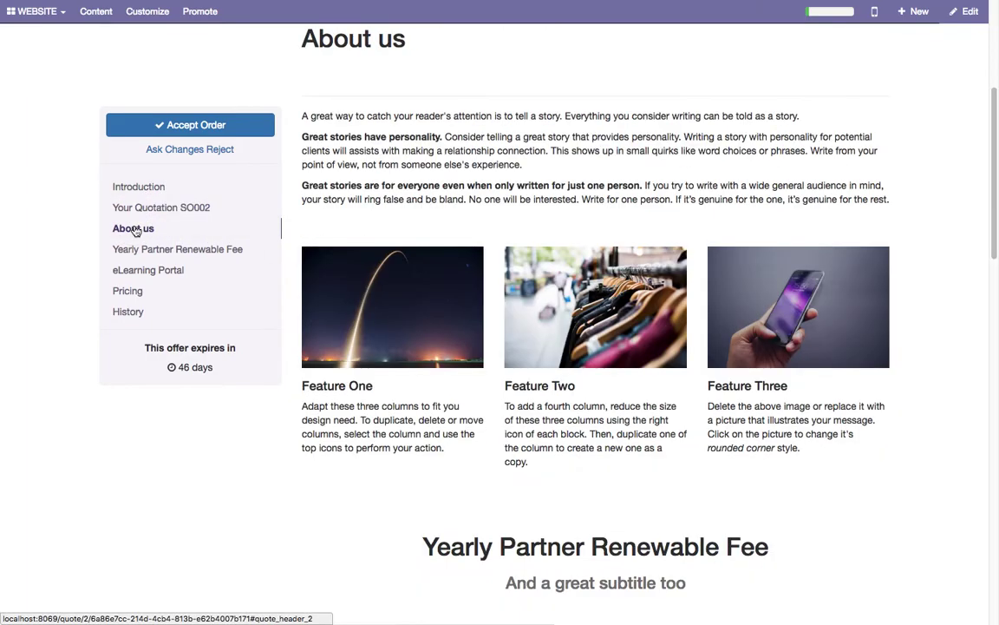
{"action": "left_click", "coordinate": [137, 251]}
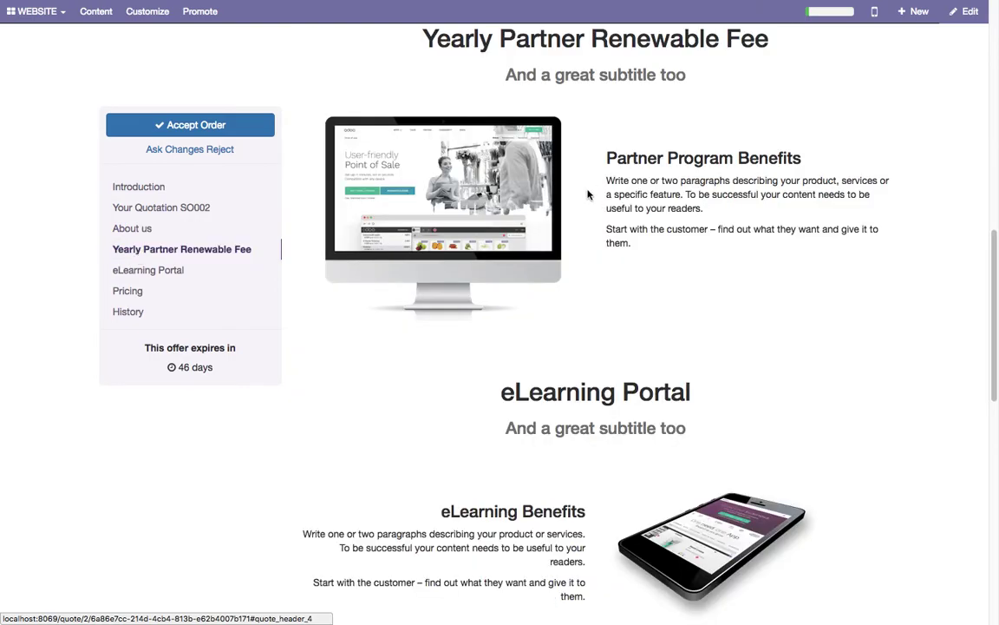
{"action": "left_click", "coordinate": [182, 269]}
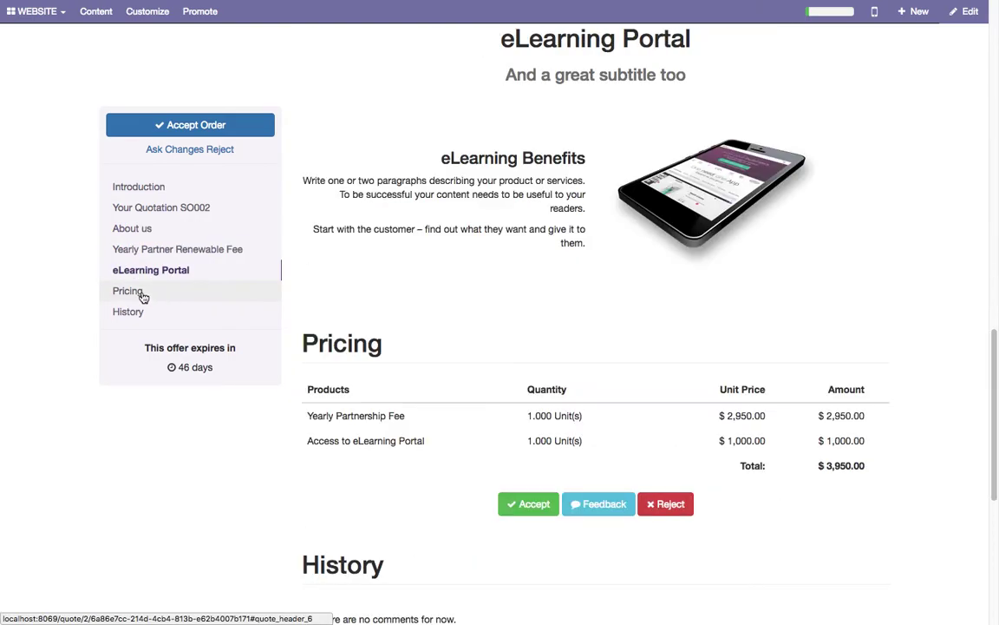
{"action": "left_click", "coordinate": [143, 298]}
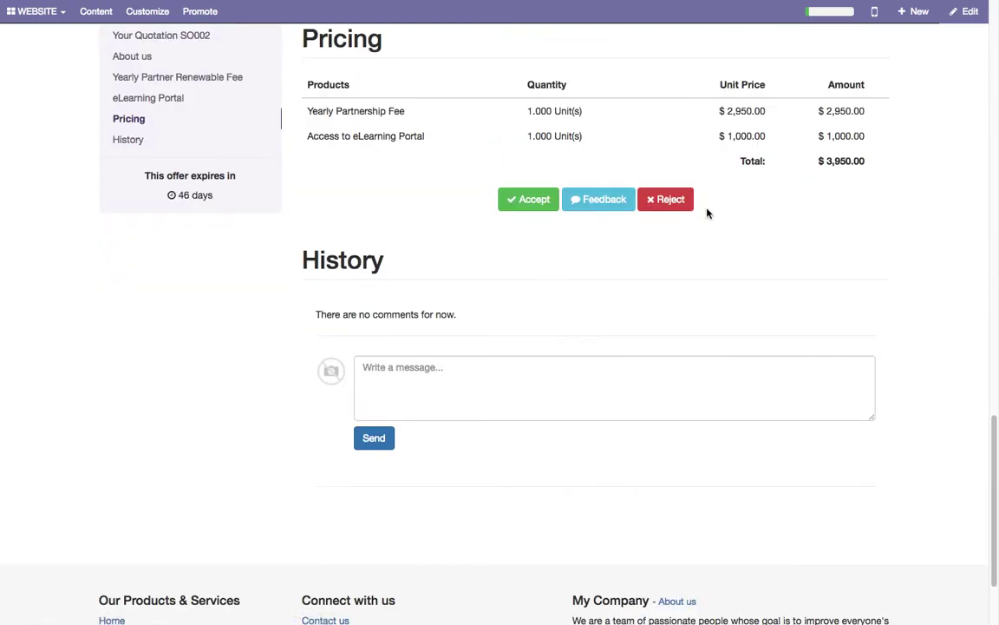
{"action": "left_click", "coordinate": [127, 140]}
{"action": "left_click", "coordinate": [455, 273]}
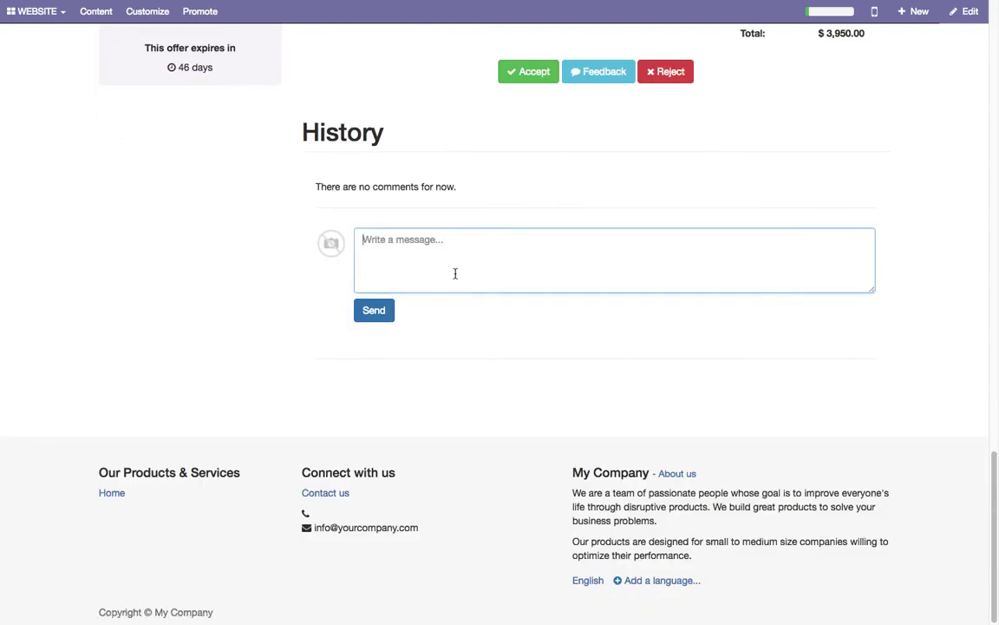
{"action": "scroll", "coordinate": [649, 341], "scroll_direction": "up", "scroll_amount": 20}
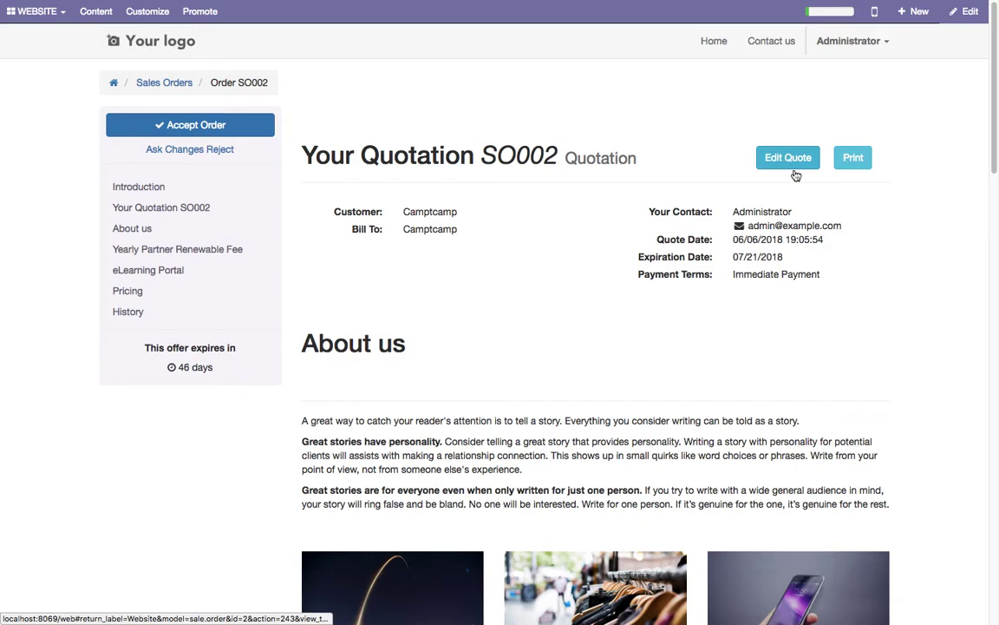
- Open quotation SO002 as a PDF full screen and scroll through its four pages to the $3,950.00 pricing
{"action": "left_click", "coordinate": [853, 157]}
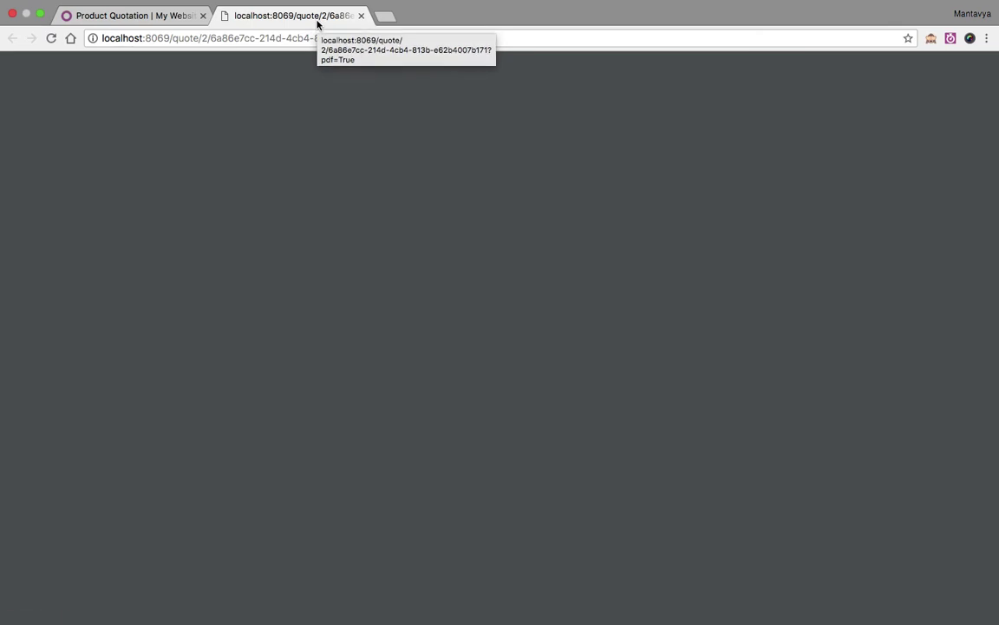
{"action": "key", "text": "ctrl+super+f"}
{"action": "scroll", "coordinate": [504, 330], "scroll_direction": "down", "scroll_amount": 10}
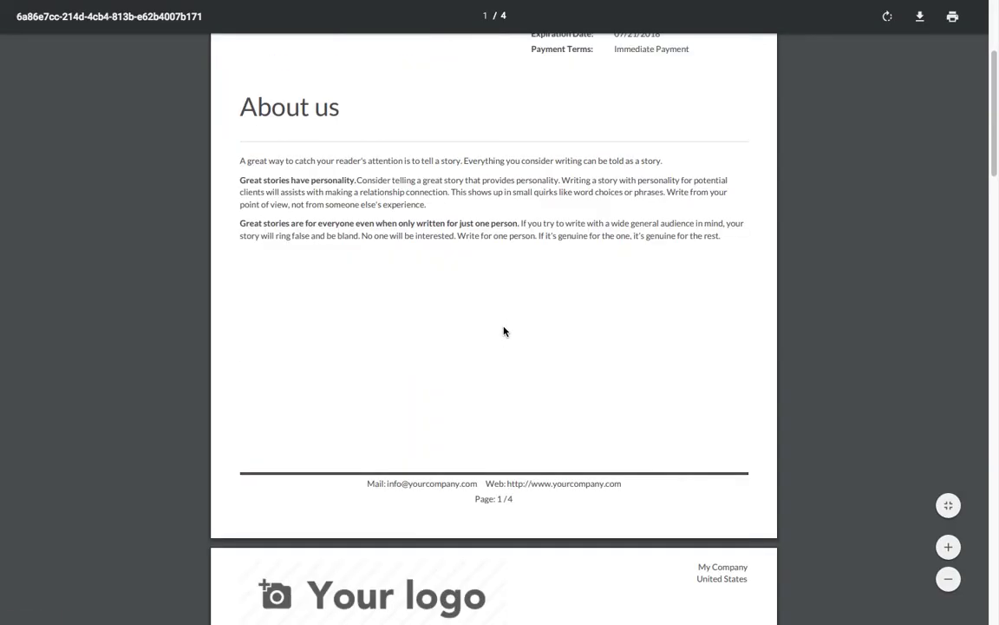
{"action": "scroll", "coordinate": [504, 330], "scroll_direction": "down", "scroll_amount": 10}
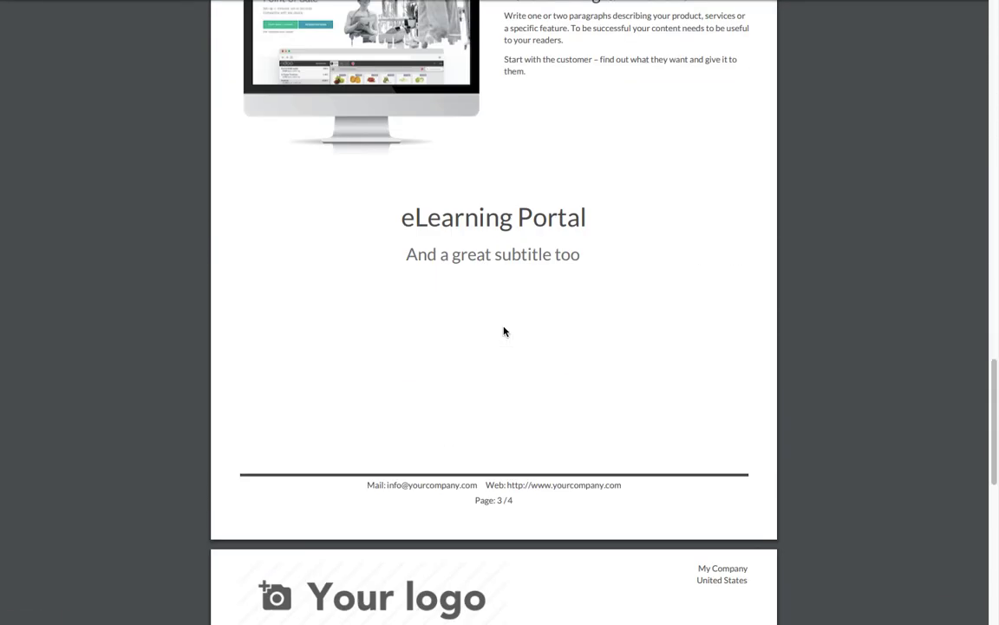
- Return from the online quotation to quotation SO002 in the Odoo backend
{"action": "mouse_move", "coordinate": [439, 38]}
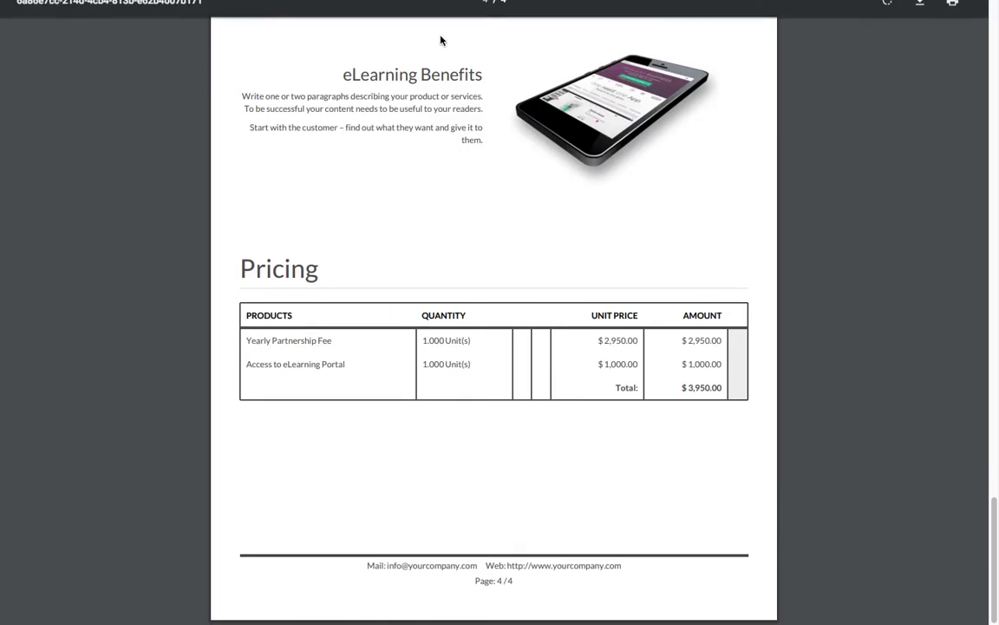
{"action": "left_click", "coordinate": [177, 37]}
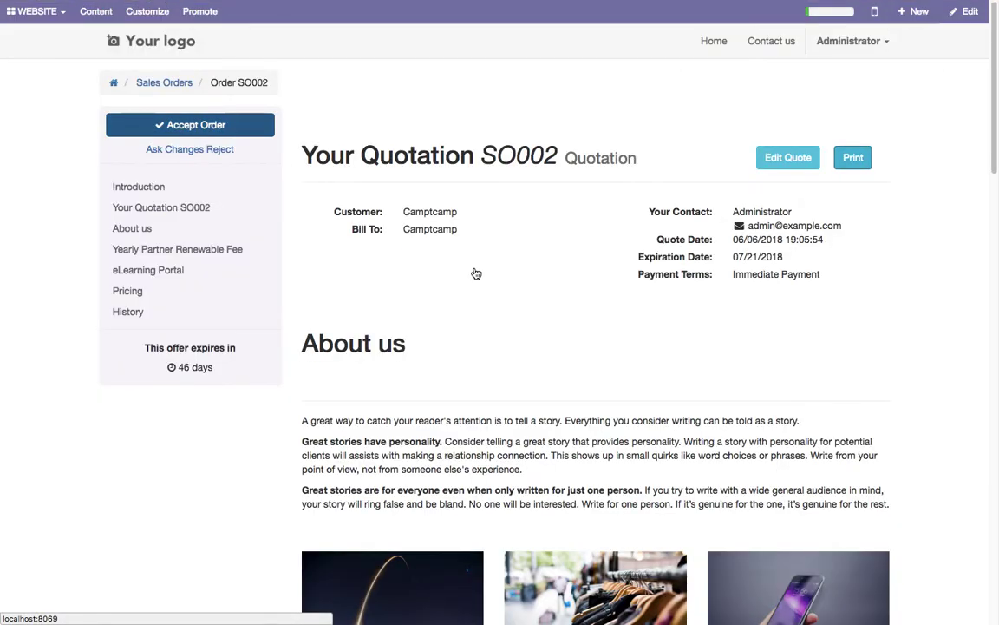
{"action": "left_click", "coordinate": [780, 158]}
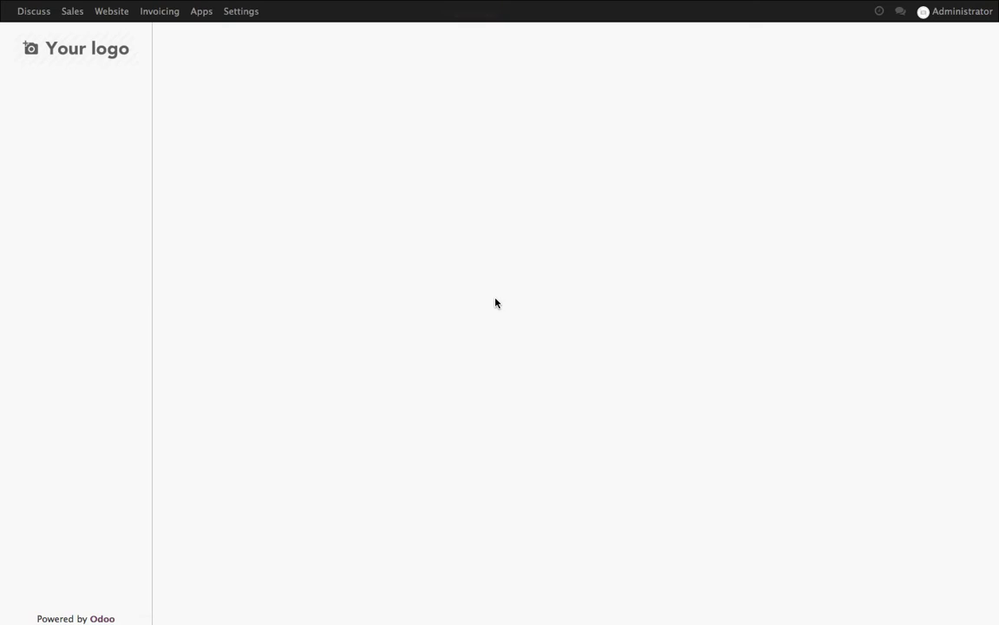
{"action": "scroll", "coordinate": [582, 310], "scroll_direction": "down", "scroll_amount": 2}
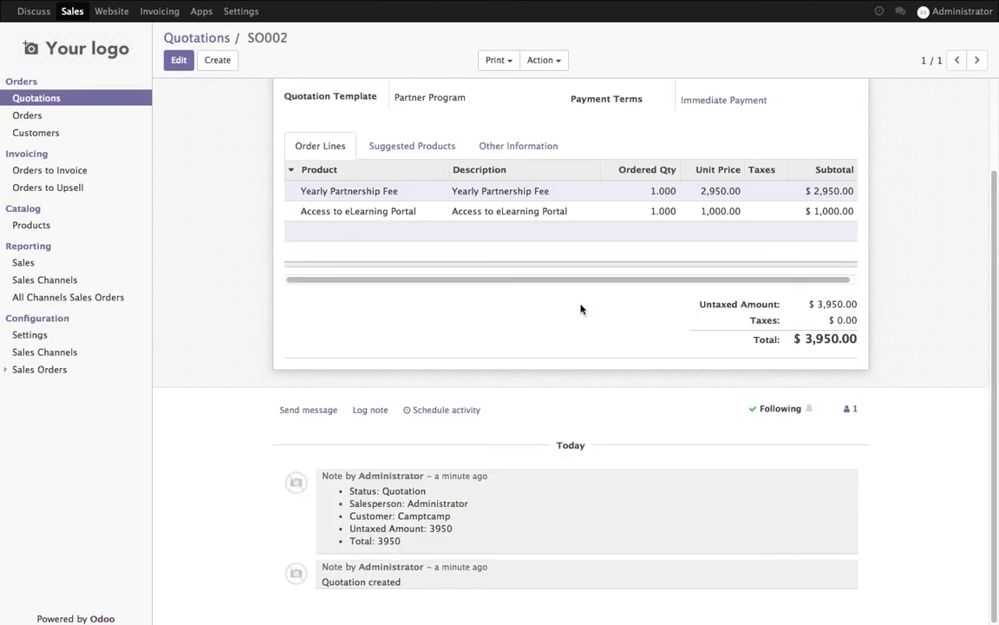
{"action": "scroll", "coordinate": [540, 445], "scroll_direction": "up", "scroll_amount": 3}
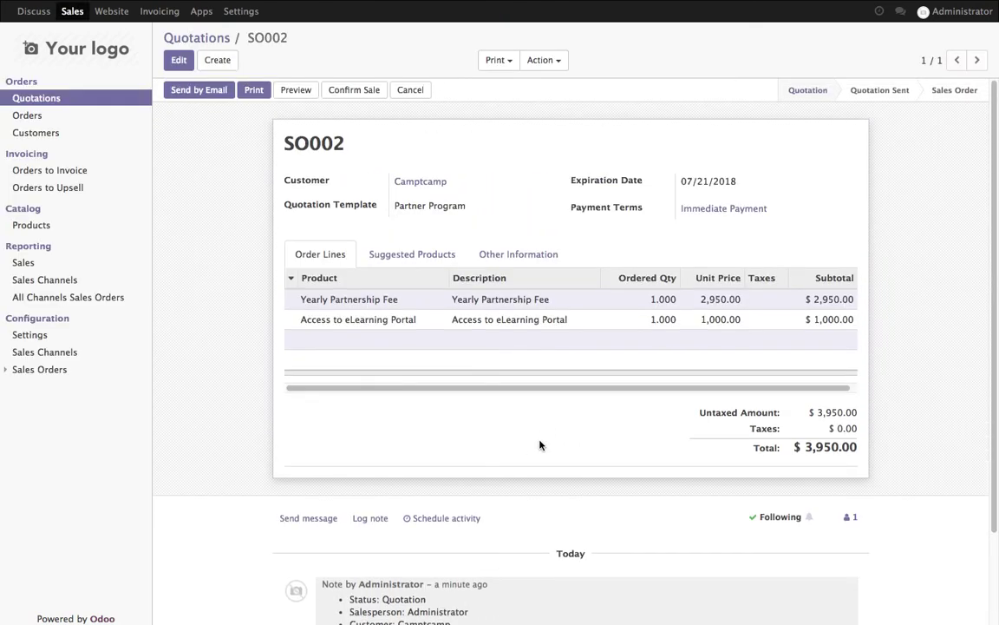
- Start emailing the quotation and save an email address for customer Camptcamp
{"action": "left_click", "coordinate": [208, 94]}
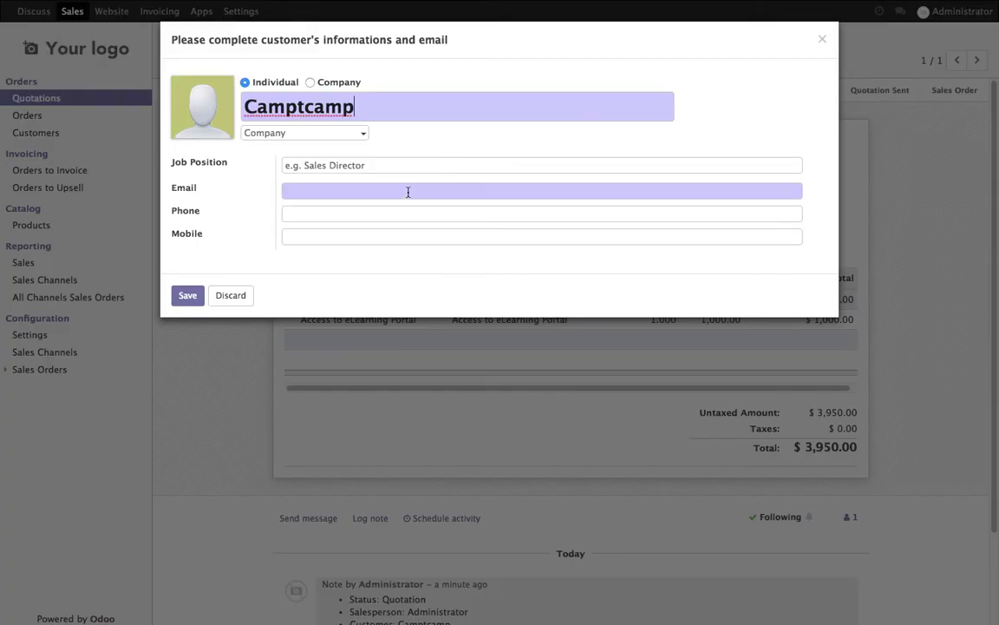
{"action": "left_click", "coordinate": [408, 192]}
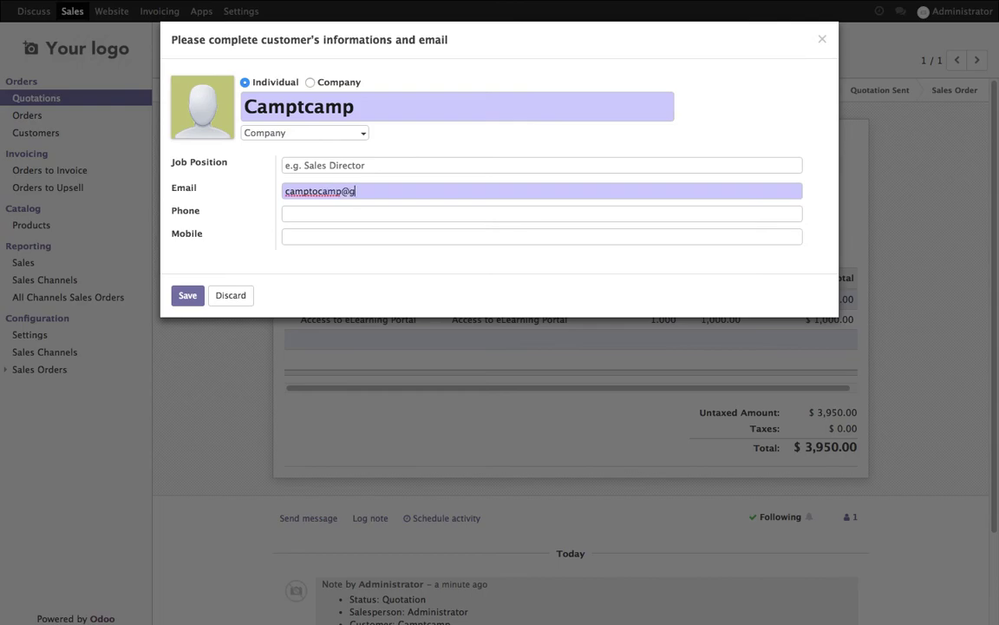
{"action": "left_click", "coordinate": [187, 295]}
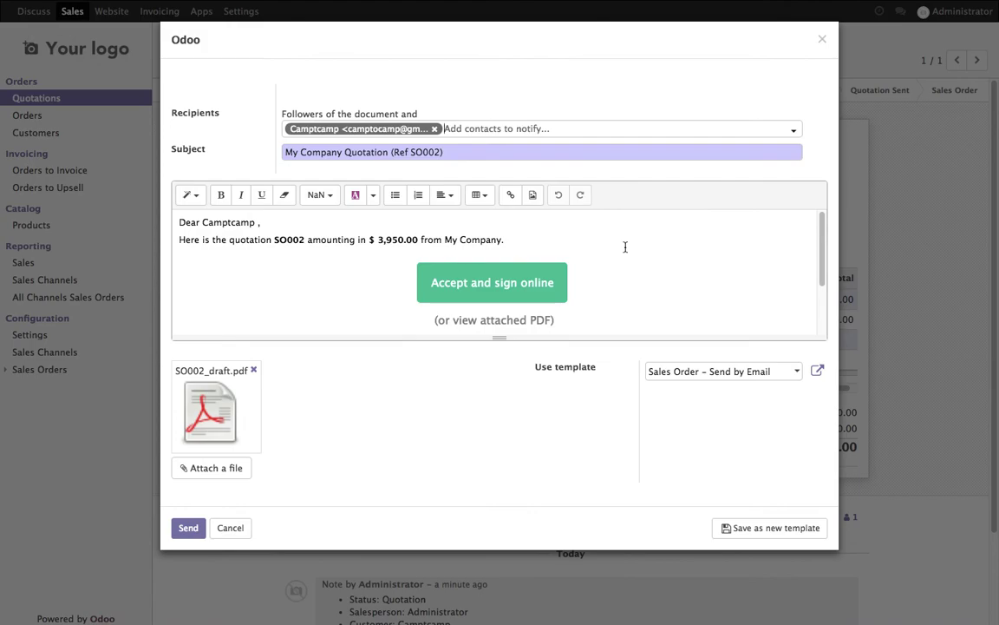
- Review the email message and send quotation SO002 with its PDF attached
{"action": "left_click", "coordinate": [451, 254]}
{"action": "scroll", "coordinate": [372, 289], "scroll_direction": "down", "scroll_amount": 2}
{"action": "left_click", "coordinate": [188, 527]}
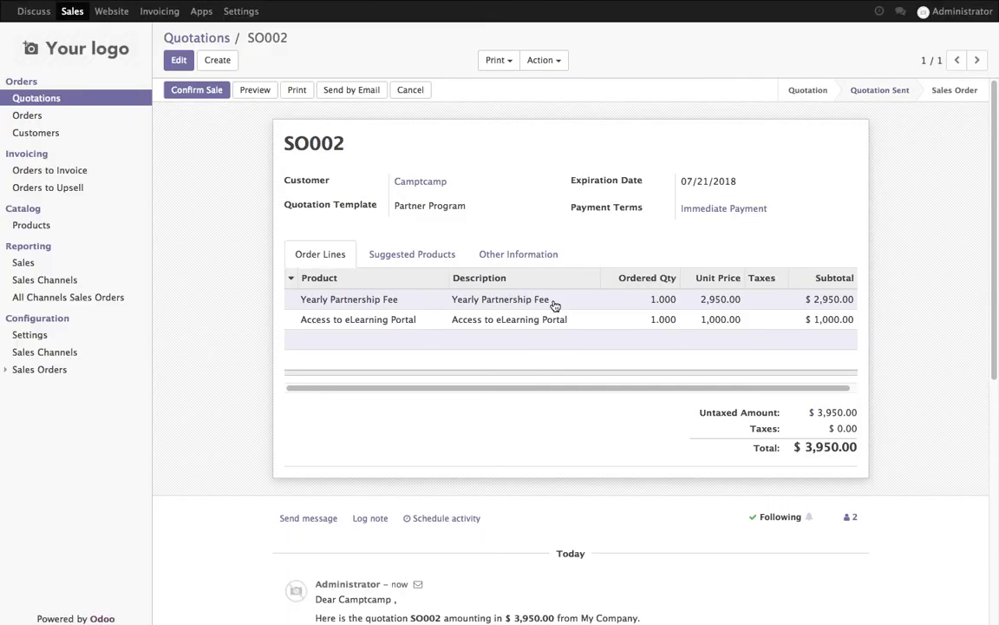
{"action": "scroll", "coordinate": [554, 303], "scroll_direction": "down", "scroll_amount": 5}
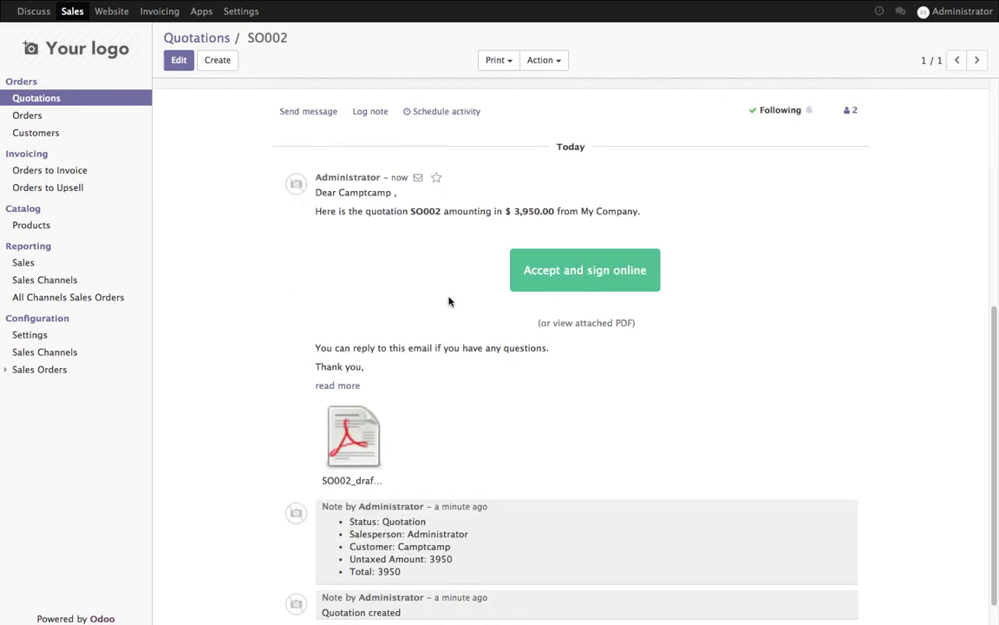